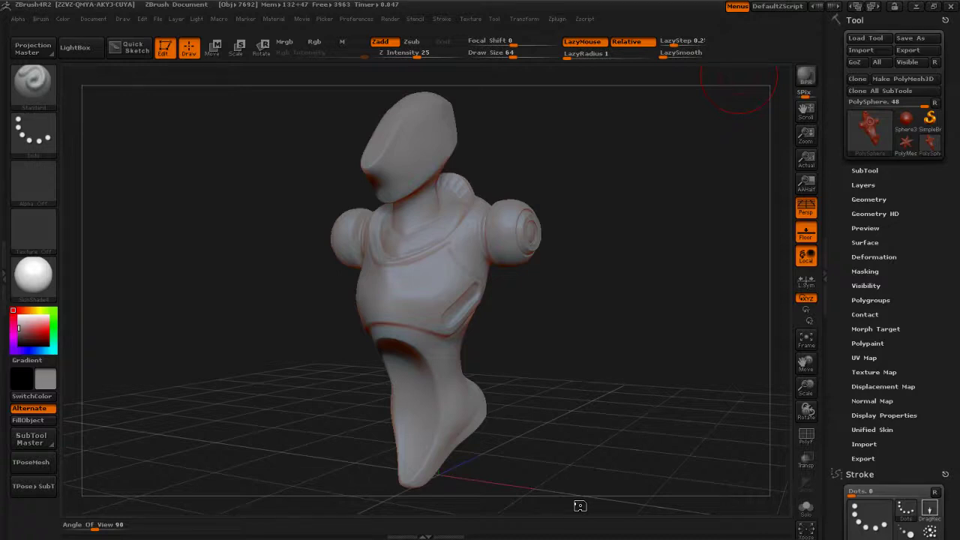
- Append a Sphere3D mesh as a new subtool alongside the PolySphere figure
left_click_drag(613, 391, 617, 393)
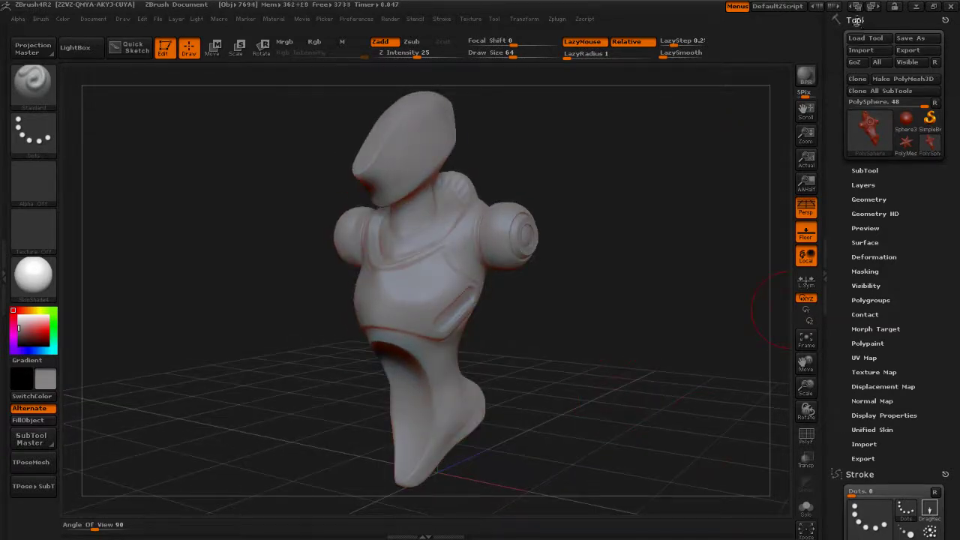
left_click(859, 21)
left_click(943, 34)
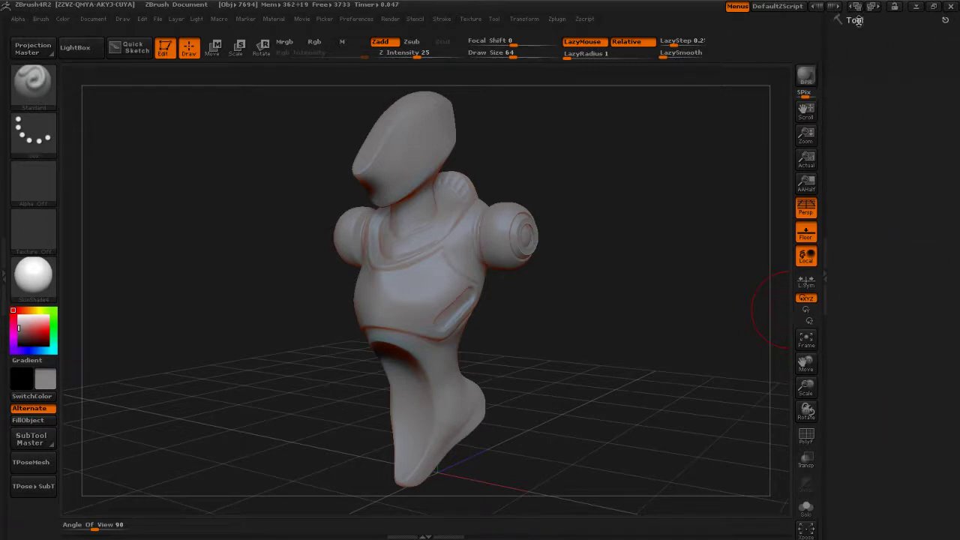
left_click(869, 21)
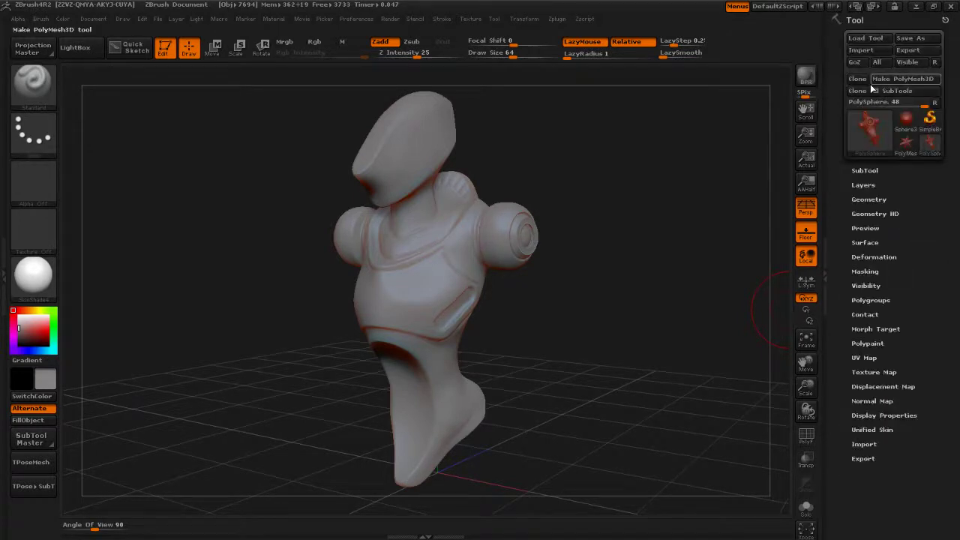
left_click(863, 171)
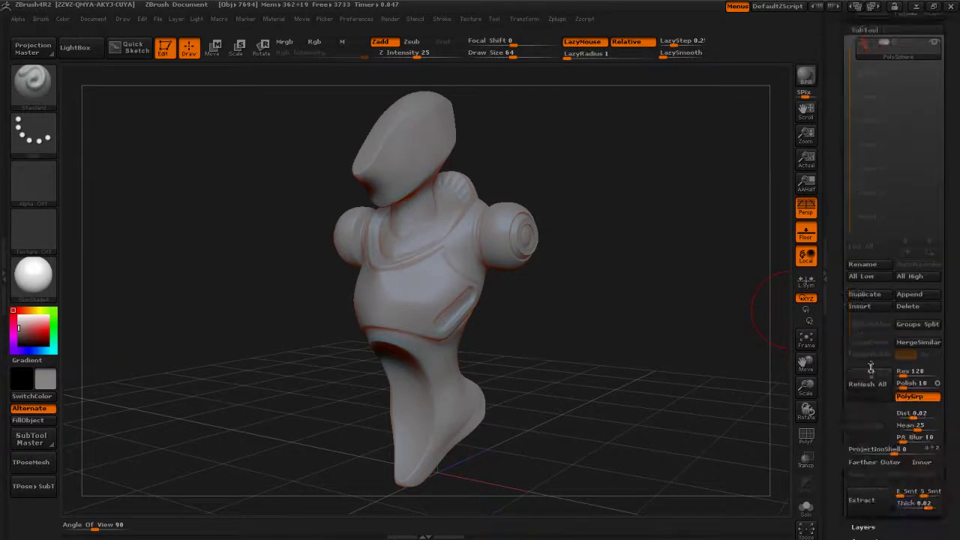
left_click_drag(841, 156, 843, 232)
left_click_drag(841, 200, 841, 213)
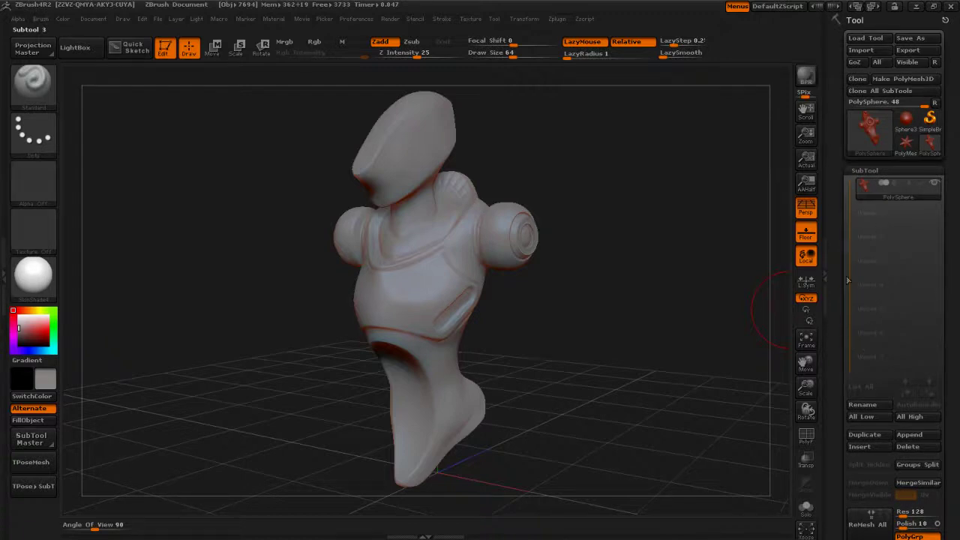
mouse_move(899, 198)
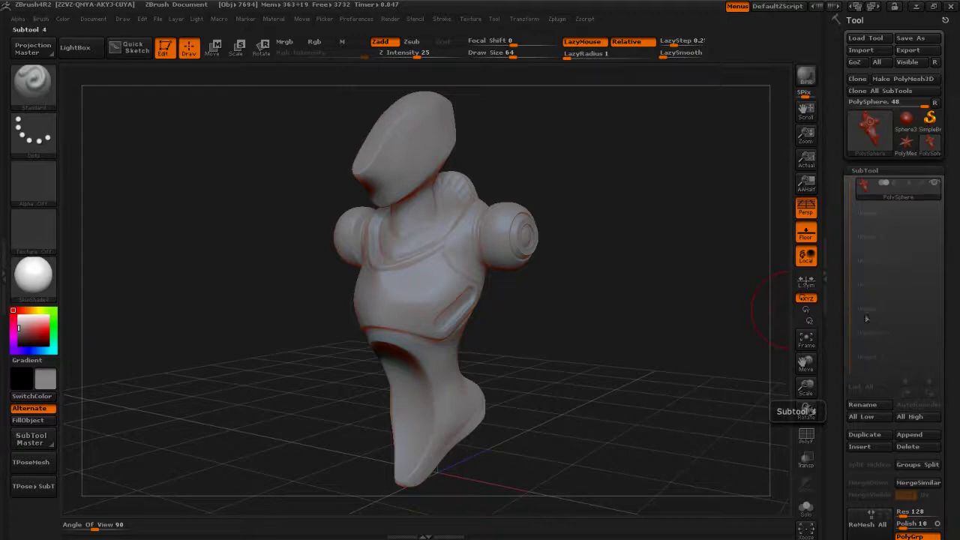
left_click(920, 436)
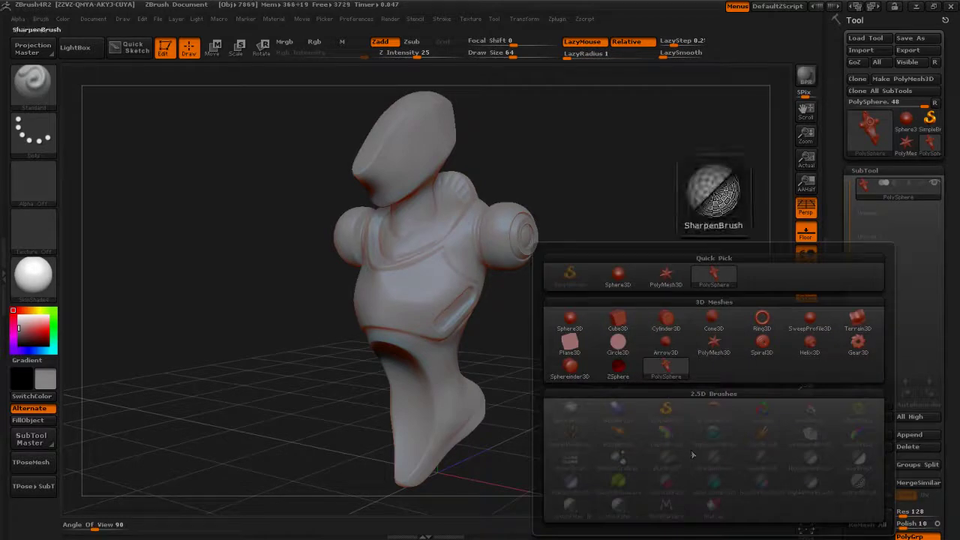
left_click(570, 321)
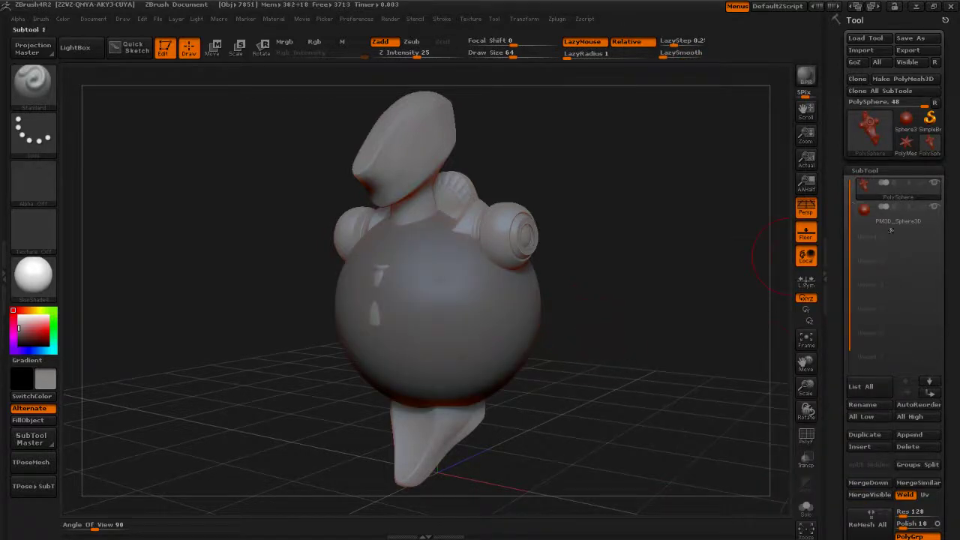
- Switch between the PolySphere and PM3D_Sphere3D subtools, ending with PM3D_Sphere3D active
left_click(882, 193)
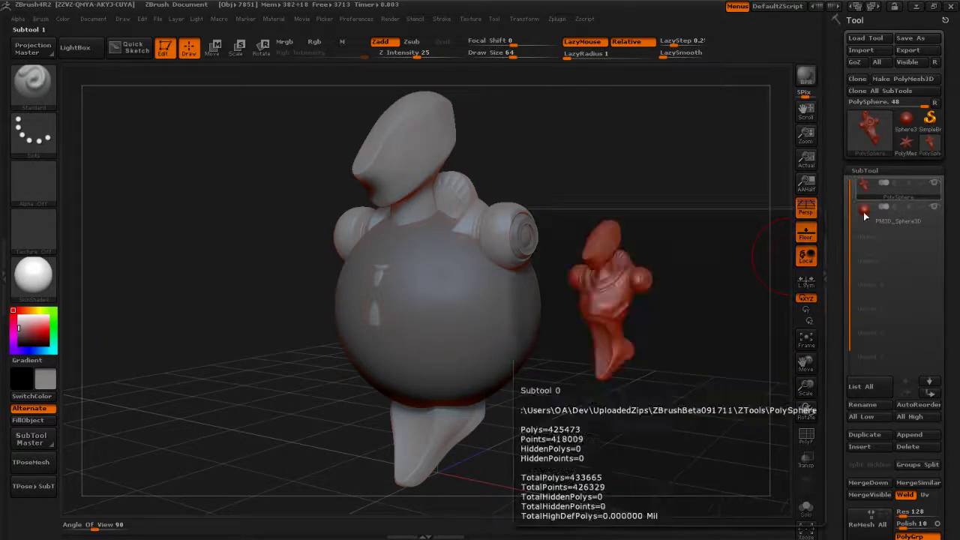
left_click(870, 213)
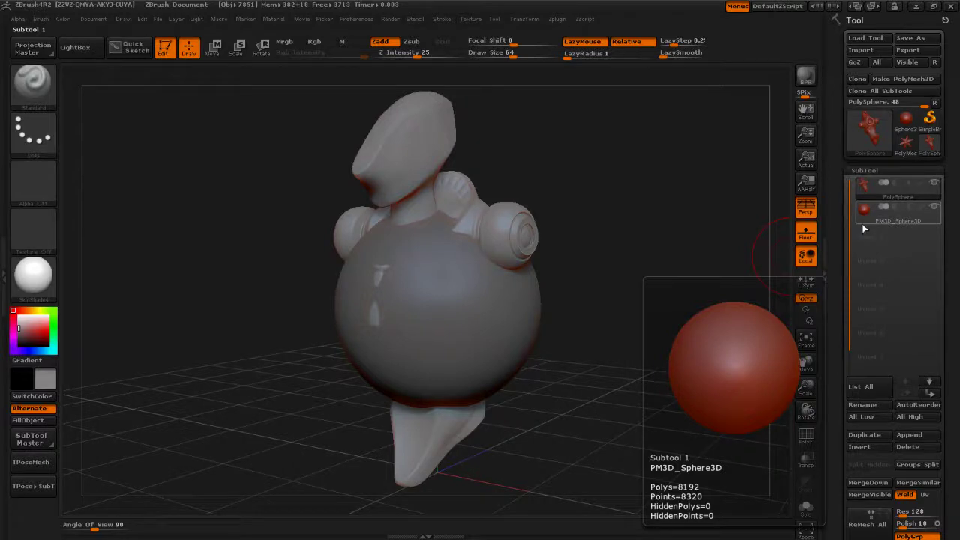
left_click(868, 220)
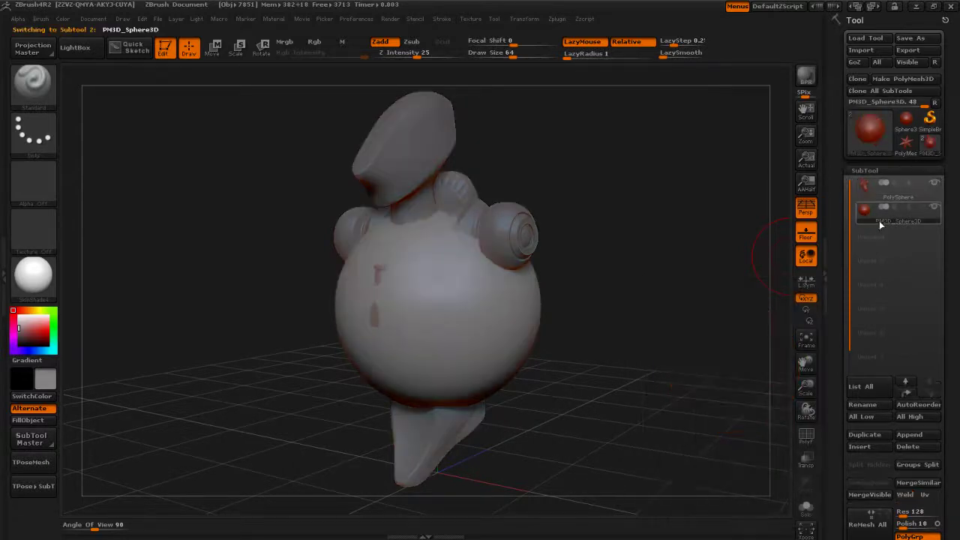
left_click(865, 195)
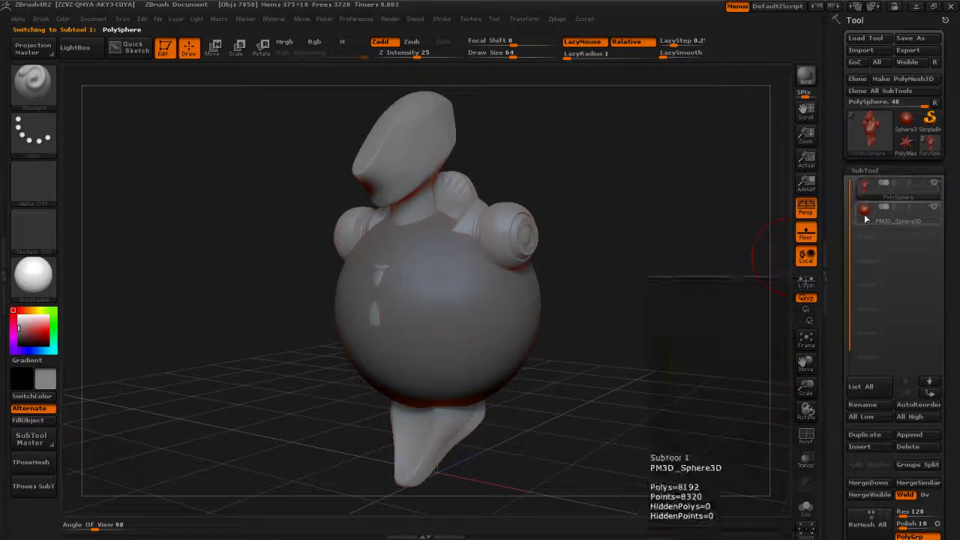
left_click(865, 219)
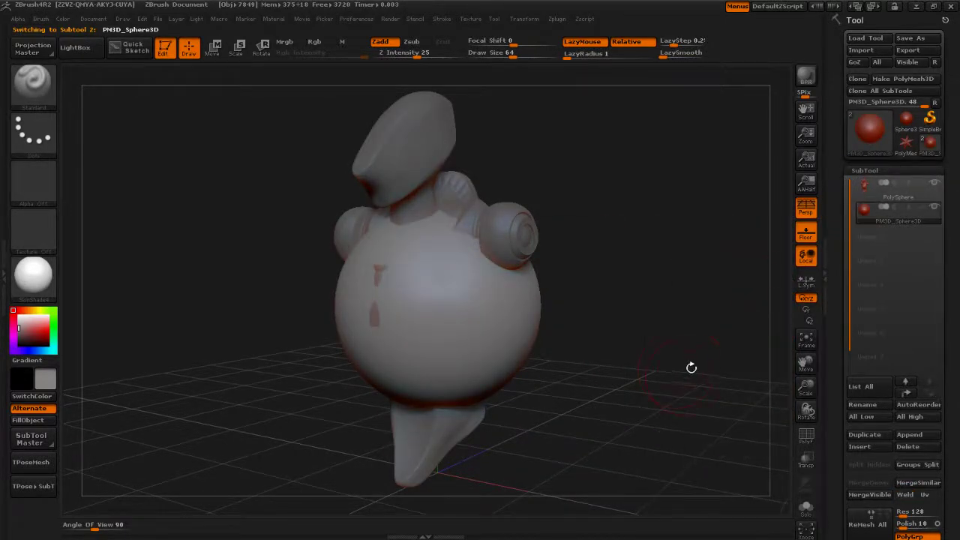
- Move the sphere straight down with a Transpose line so it sits below the figure's torso
left_click(213, 48)
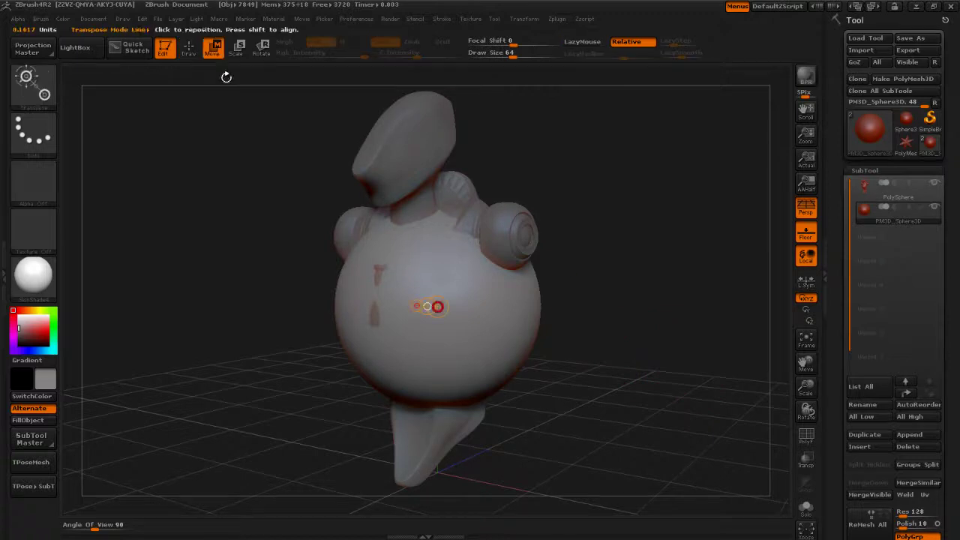
left_click_drag(656, 330, 616, 340)
left_click_drag(444, 332, 258, 332)
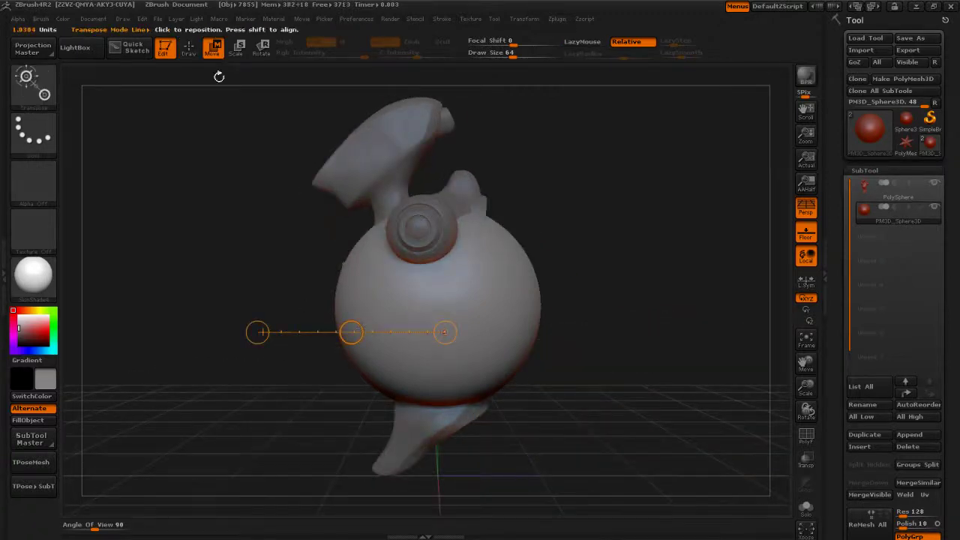
left_click_drag(354, 332, 344, 412)
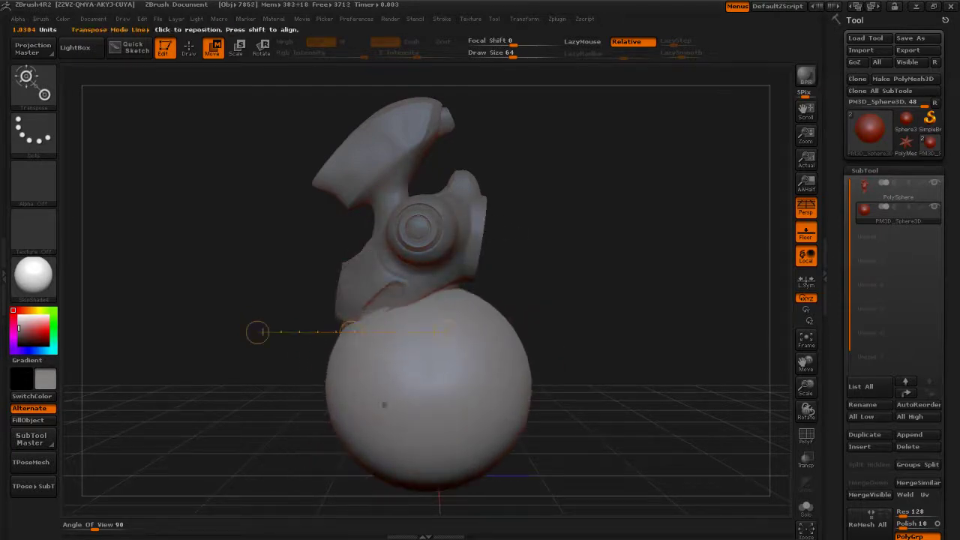
left_click_drag(564, 376, 581, 348)
left_click_drag(382, 246, 379, 301)
left_click_drag(441, 288, 422, 297)
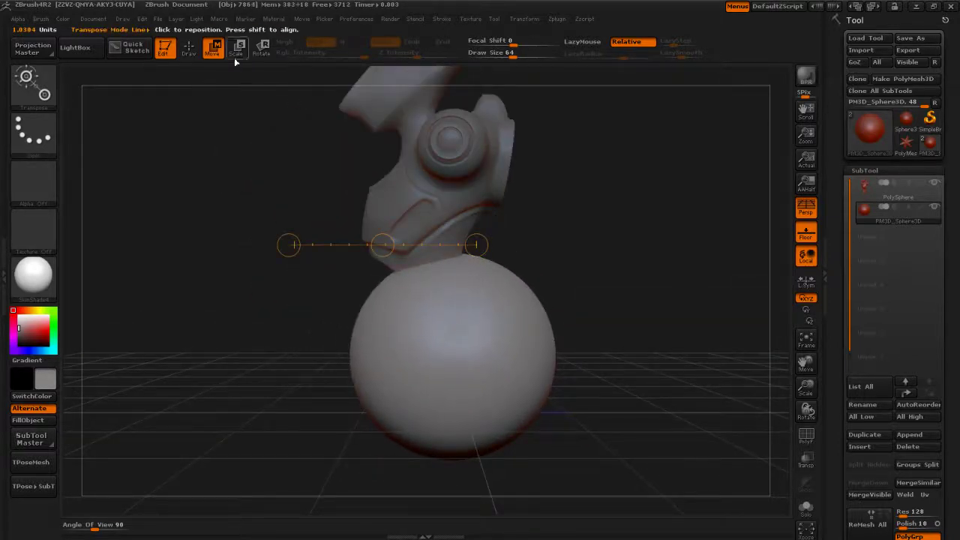
- Try to scale the sphere down with a Transpose line starting near its edge
left_click_drag(427, 244, 400, 355)
key("e")
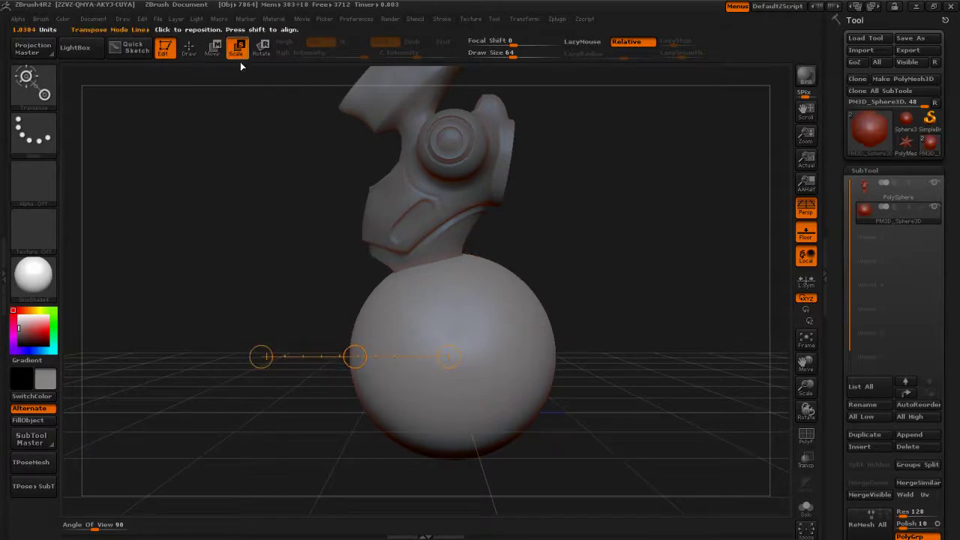
left_click_drag(614, 301, 645, 345)
left_click_drag(316, 406, 377, 393)
left_click_drag(546, 414, 600, 412, "shift")
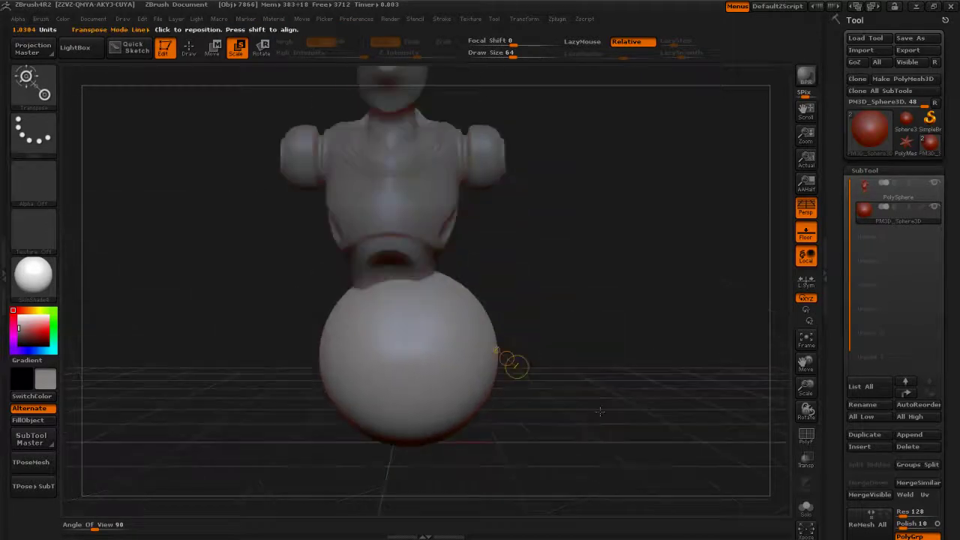
key("ctrl+z")
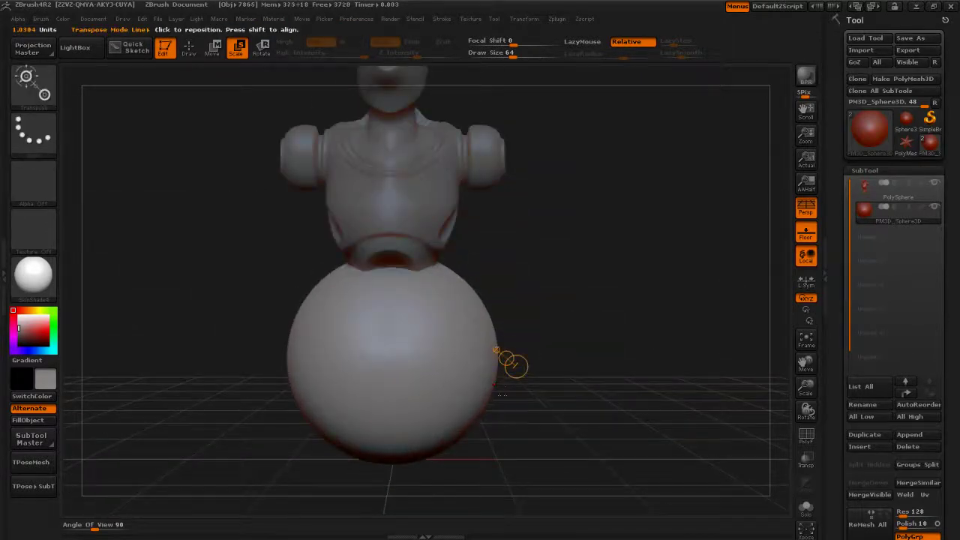
- Scale the sphere down to about two thirds of its size, undoing the second reduction
left_click_drag(578, 332, 514, 352)
left_click(878, 214)
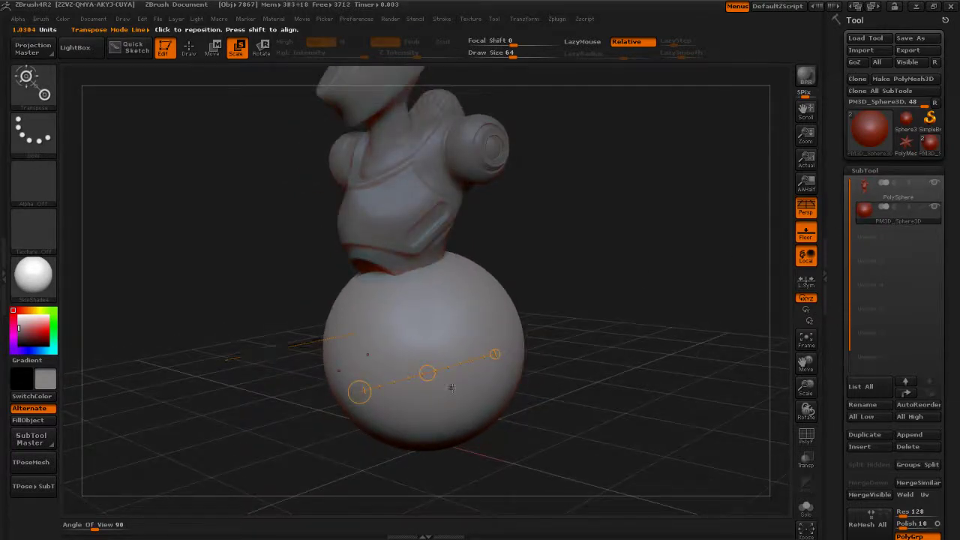
left_click_drag(565, 396, 551, 382, "shift")
left_click_drag(262, 356, 551, 383)
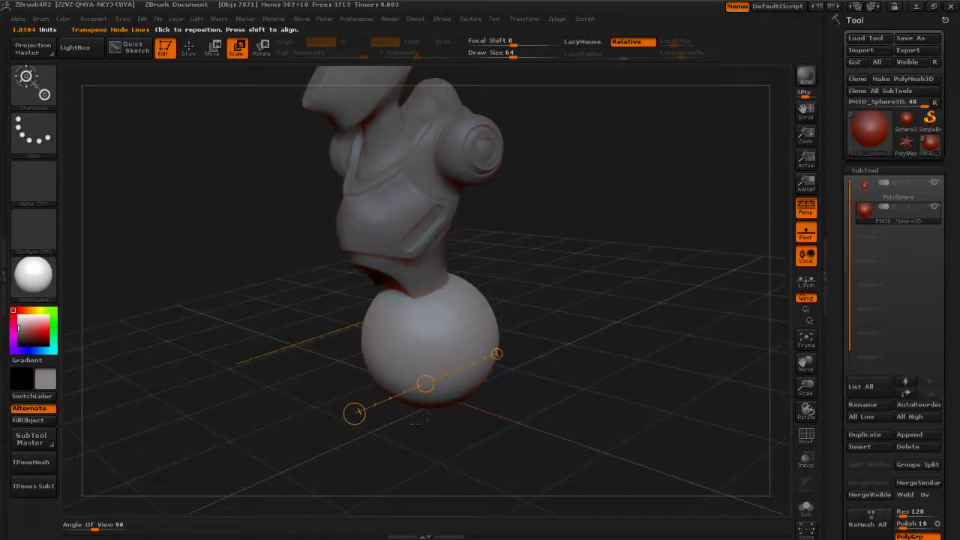
left_click_drag(355, 414, 544, 391)
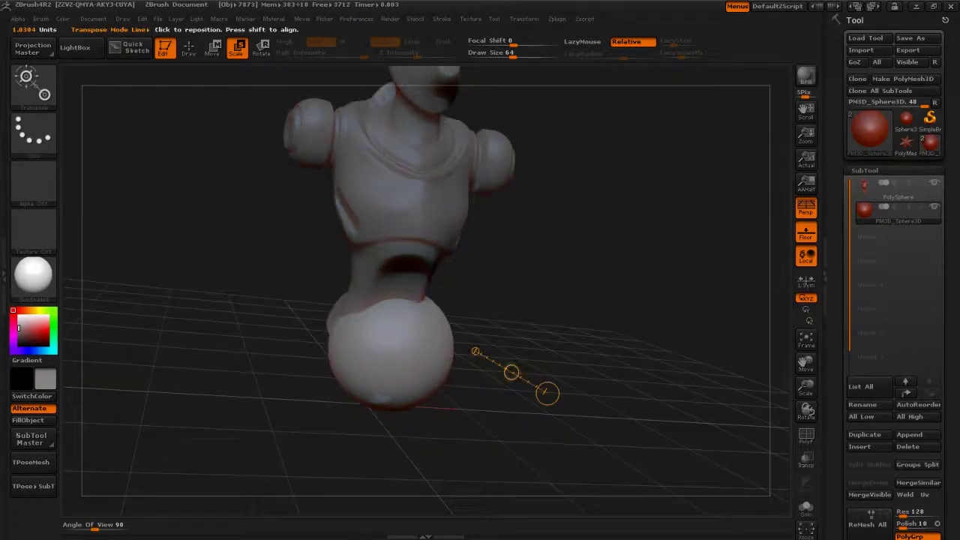
key("ctrl+z")
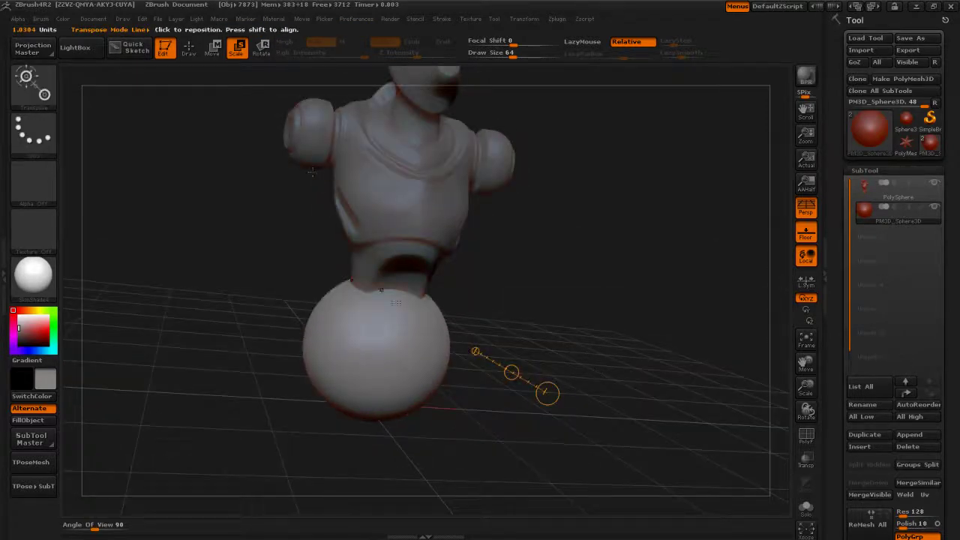
- Scale the sphere down further until it is small enough to fit within the figure's foot
left_click_drag(620, 393, 473, 364)
left_click_drag(346, 391, 288, 395)
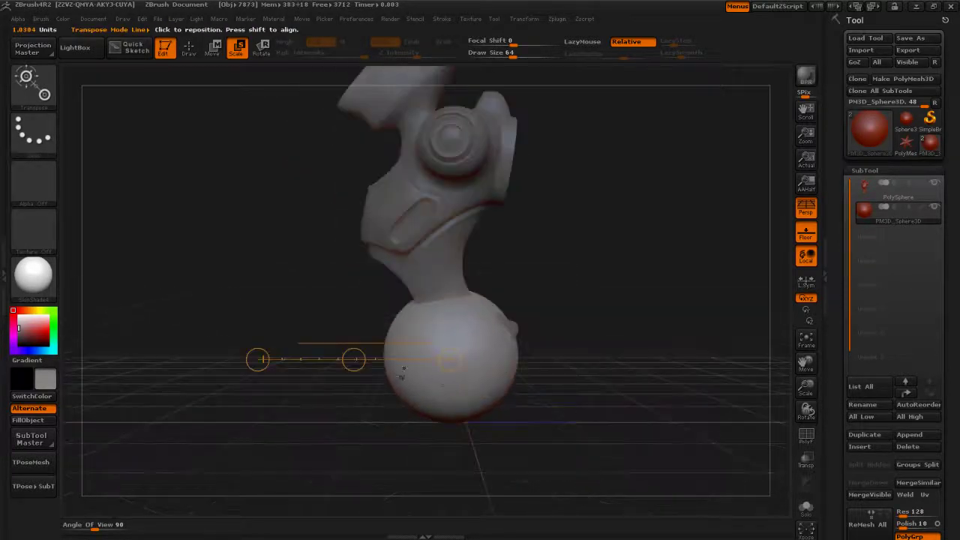
left_click_drag(405, 362, 428, 351)
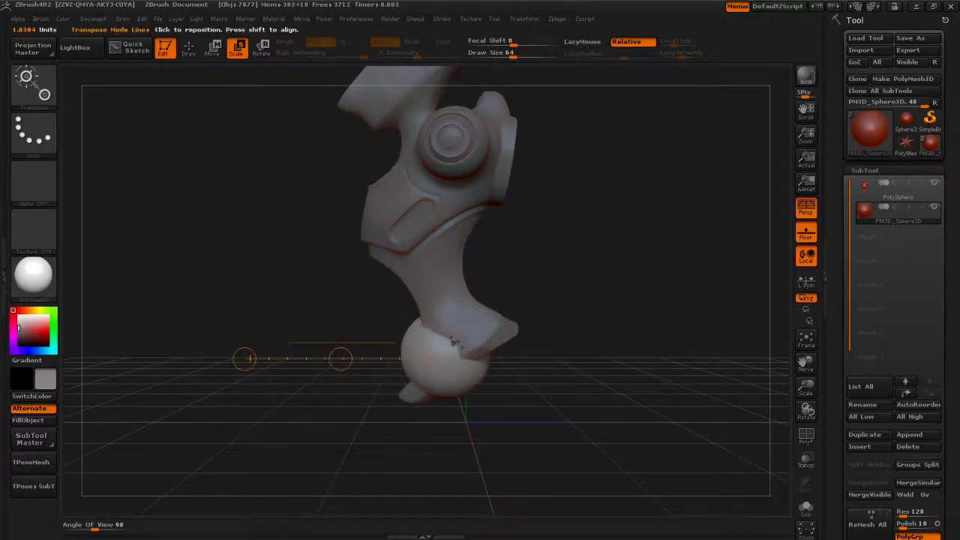
left_click_drag(553, 407, 515, 414)
left_click_drag(258, 367, 423, 351)
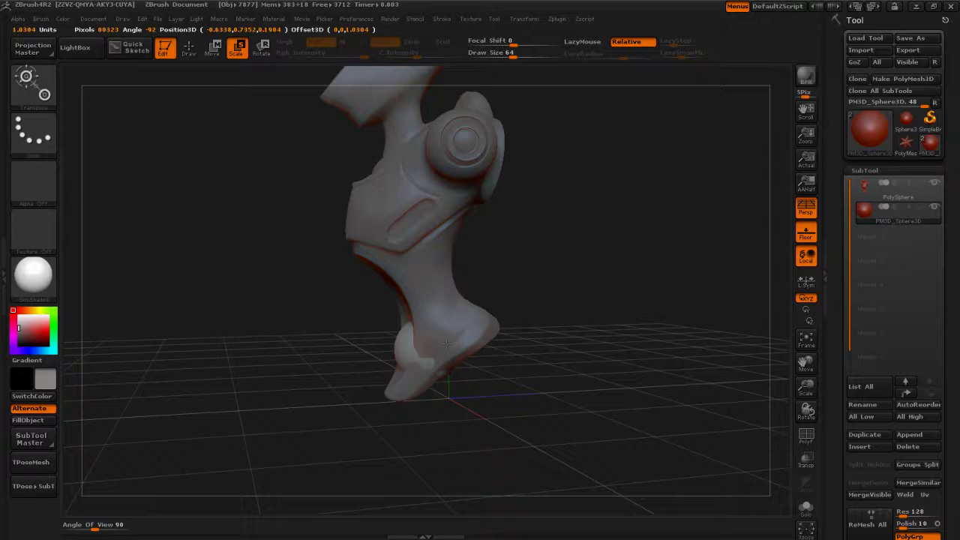
left_click_drag(330, 308, 300, 289, "shift")
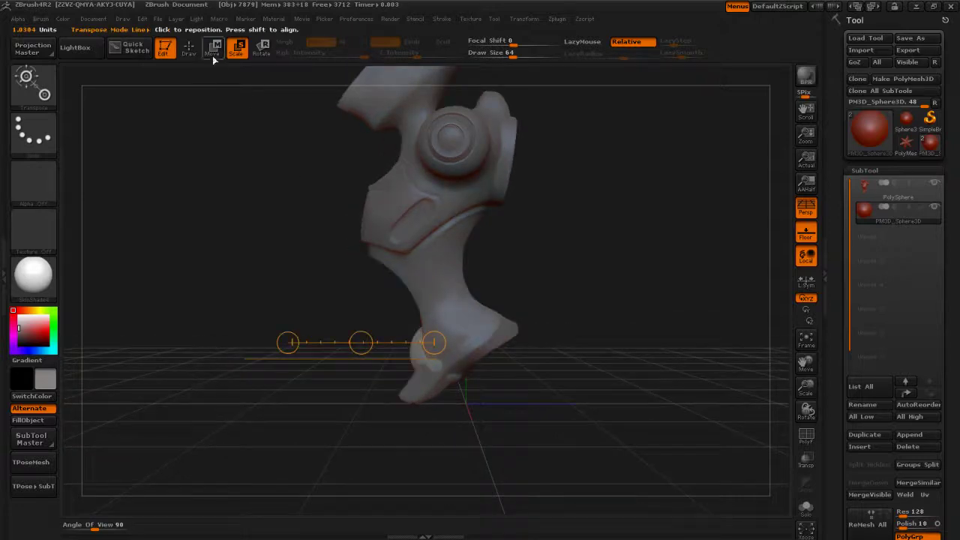
- Move the small sphere back and down so it sits beneath the figure's raised heel, and return to Draw mode
left_click_drag(361, 343, 381, 360)
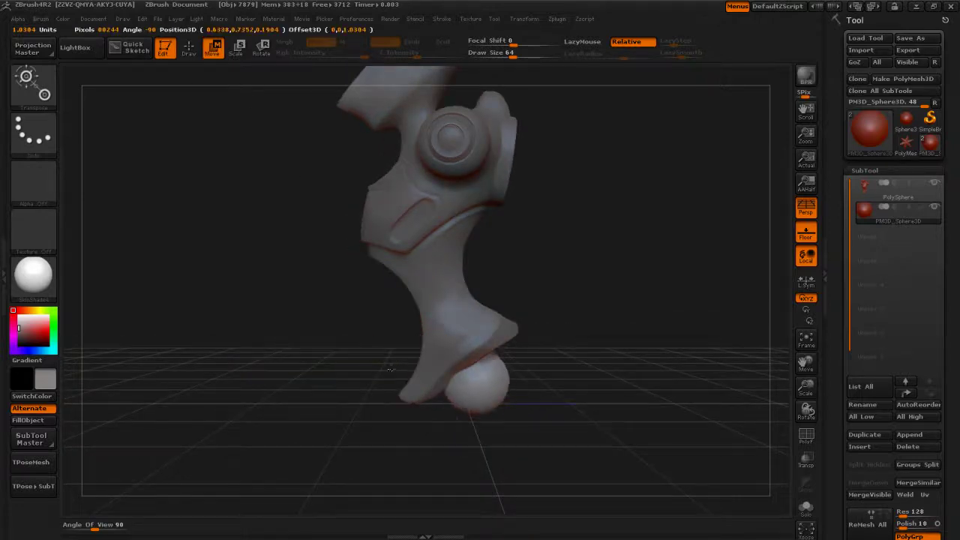
left_click_drag(341, 358, 345, 361)
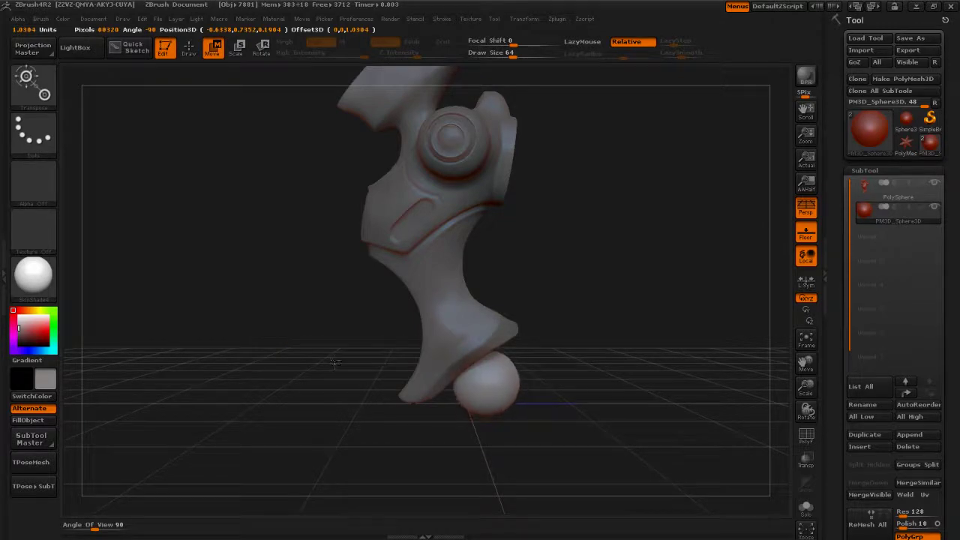
left_click_drag(325, 391, 339, 355)
left_click_drag(483, 431, 446, 391)
left_click_drag(334, 354, 345, 352)
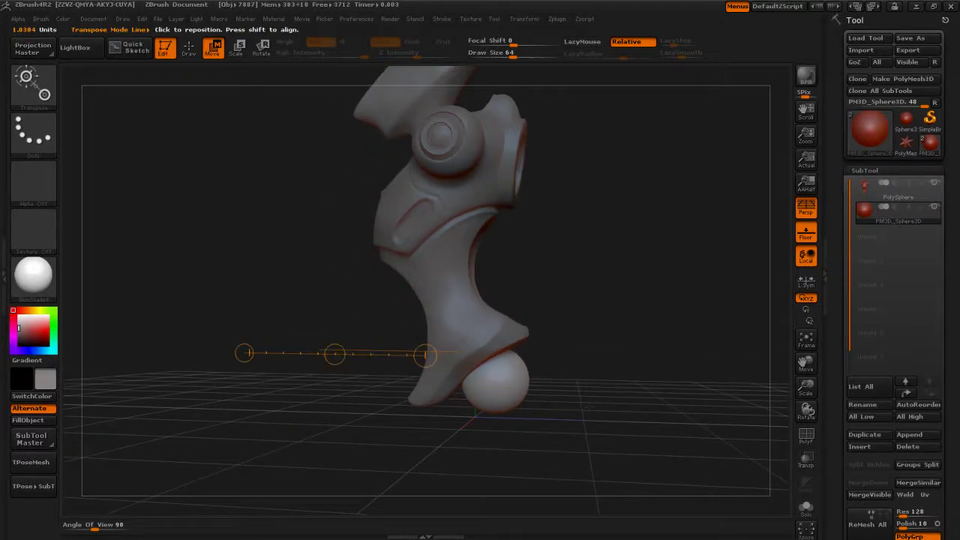
left_click_drag(525, 428, 675, 417)
left_click_drag(529, 420, 572, 345)
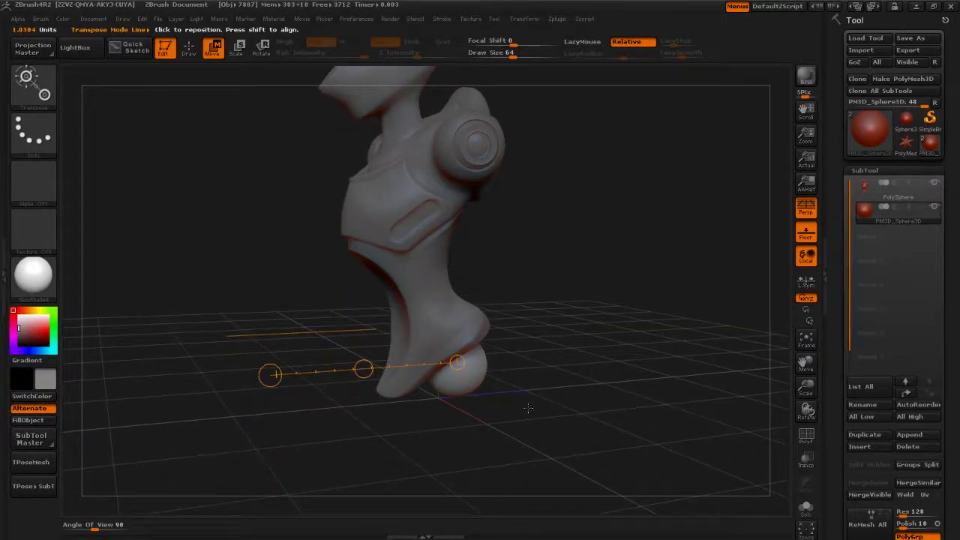
left_click_drag(582, 349, 545, 337)
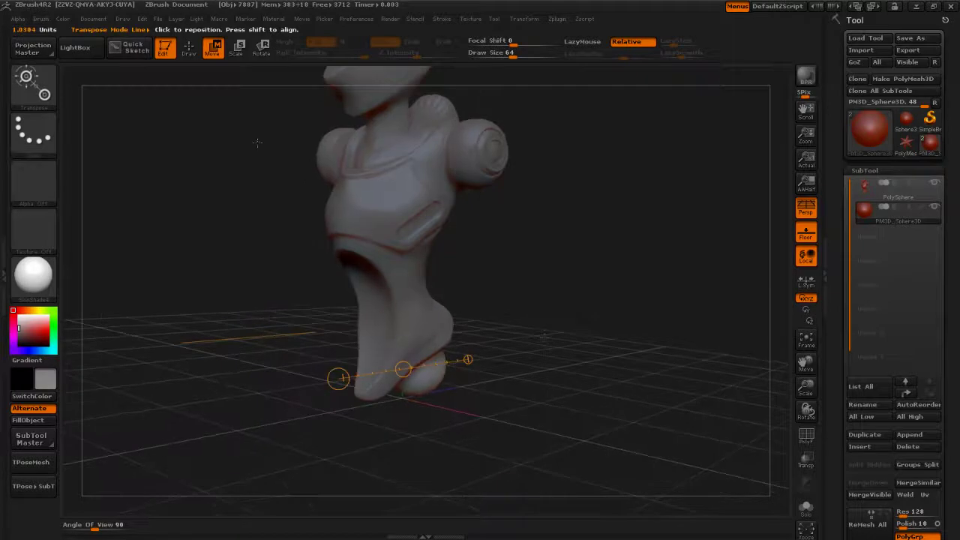
key("q")
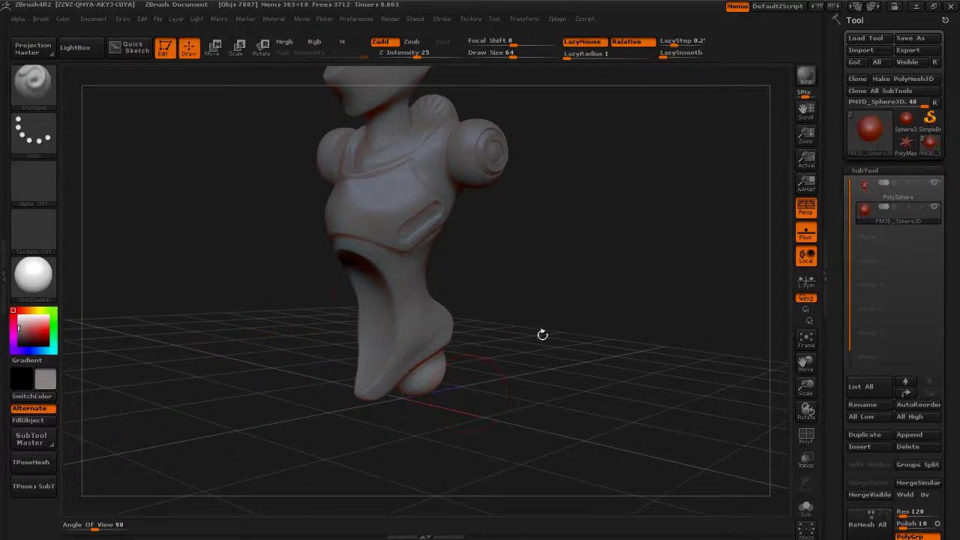
left_click_drag(543, 335, 577, 367)
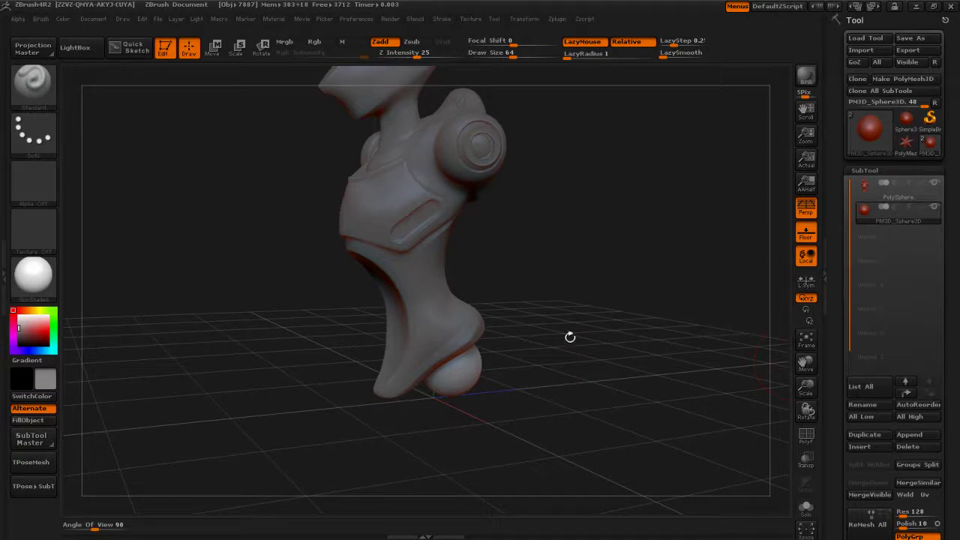
- Choose the InsertCylinder brush and set its draw size to 27
left_click_drag(570, 338, 542, 369)
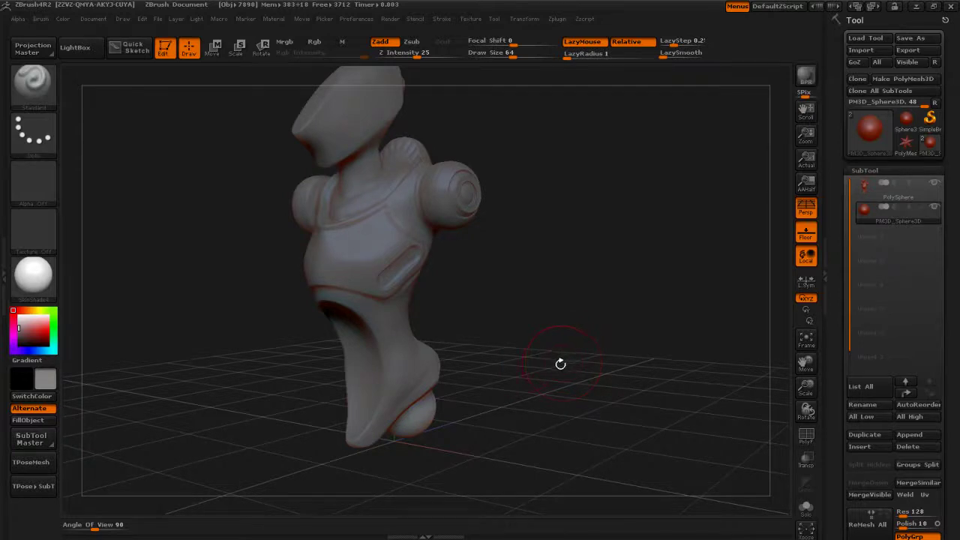
key("b")
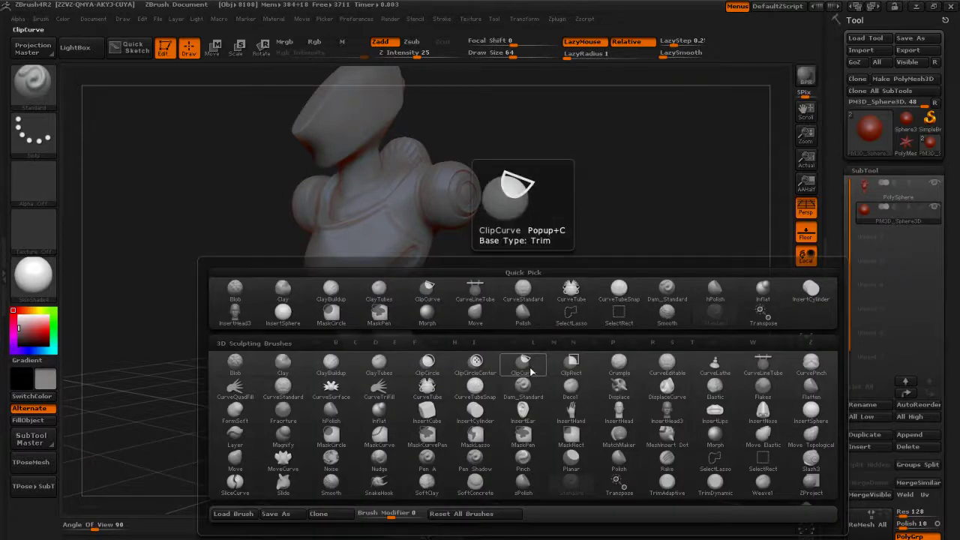
key("i")
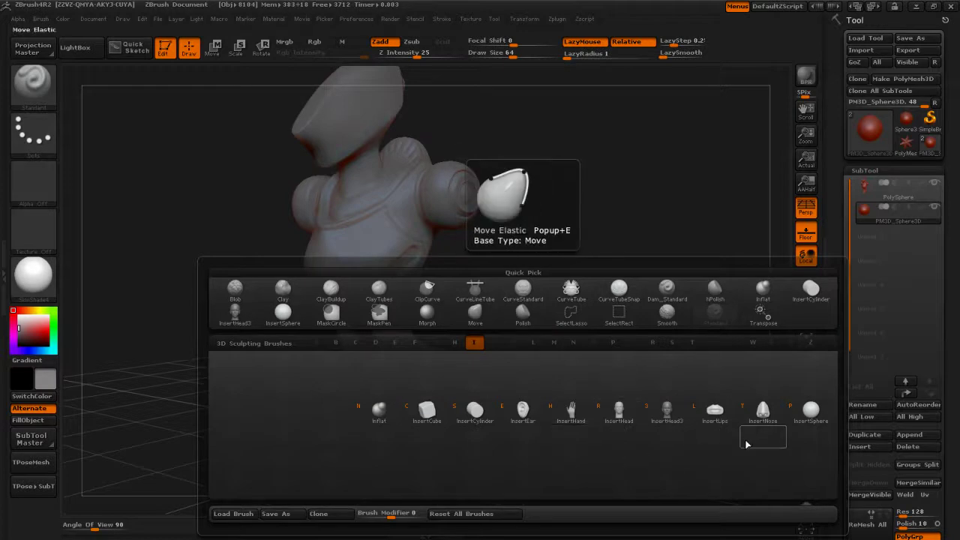
left_click(478, 415)
left_click_drag(479, 343, 543, 345)
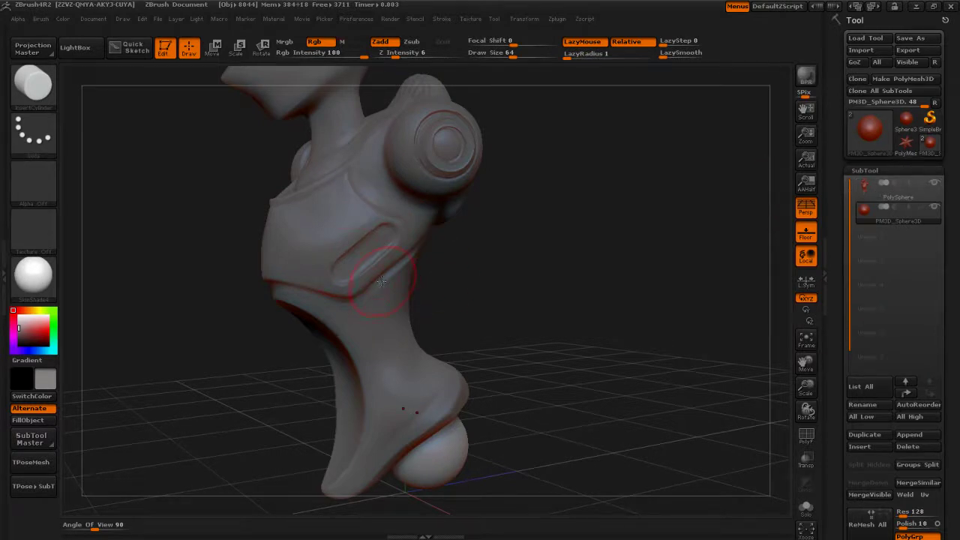
key("s")
mouse_move(382, 281)
left_mouse_down()
mouse_move(349, 264)
mouse_move(366, 270)
left_mouse_up()
- Insert a small cylinder at the lower end of the slot on the torso's side, undoing the first attempt
mouse_move(435, 276)
left_mouse_down()
mouse_move(455, 273)
mouse_move(446, 278)
left_mouse_up()
key("ctrl+z")
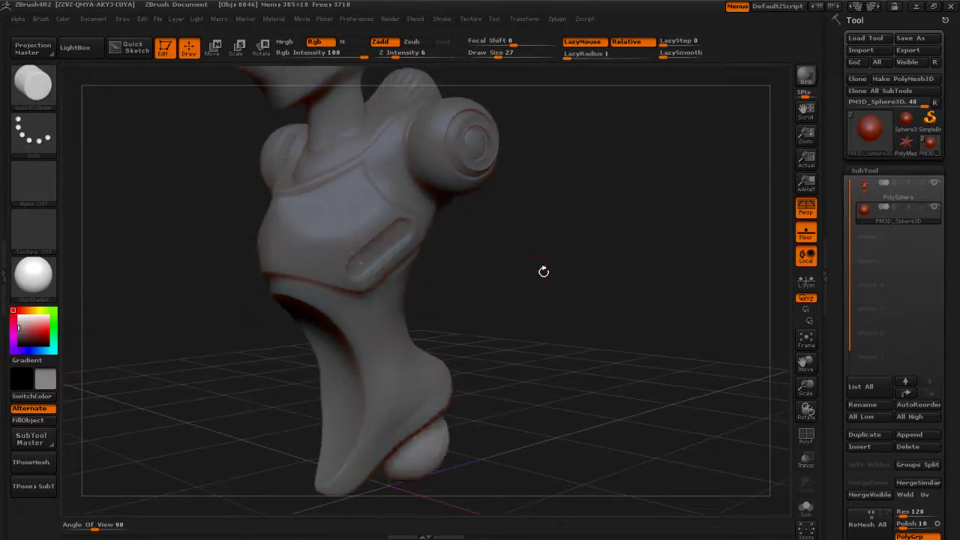
mouse_move(364, 255)
left_mouse_down()
mouse_move(363, 266)
mouse_move(390, 282)
mouse_move(380, 255)
left_mouse_up()
mouse_move(469, 287)
left_mouse_down()
mouse_move(551, 307)
mouse_move(498, 337)
mouse_move(537, 337)
mouse_move(493, 337)
left_mouse_up()
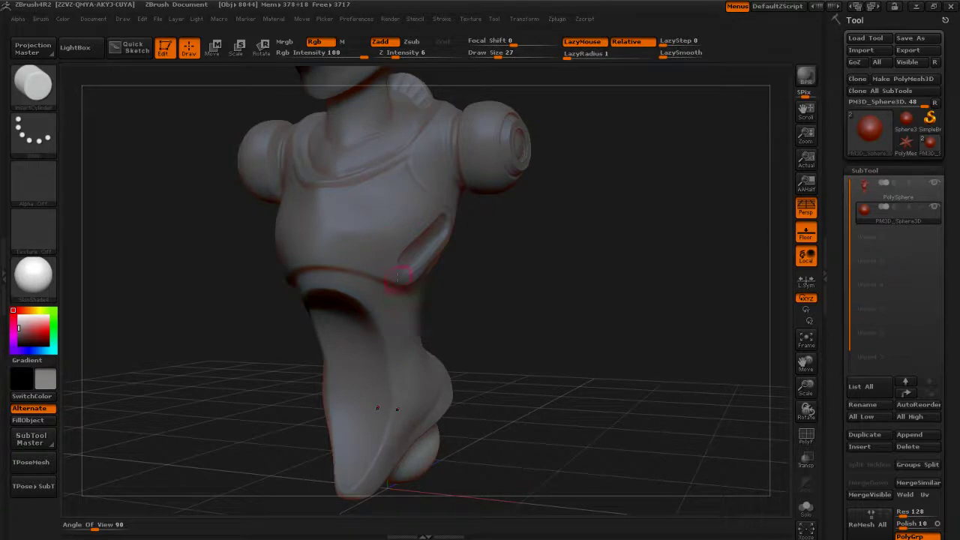
mouse_move(479, 279)
left_mouse_down()
mouse_move(330, 250)
mouse_move(344, 273)
mouse_move(332, 268)
left_mouse_up()
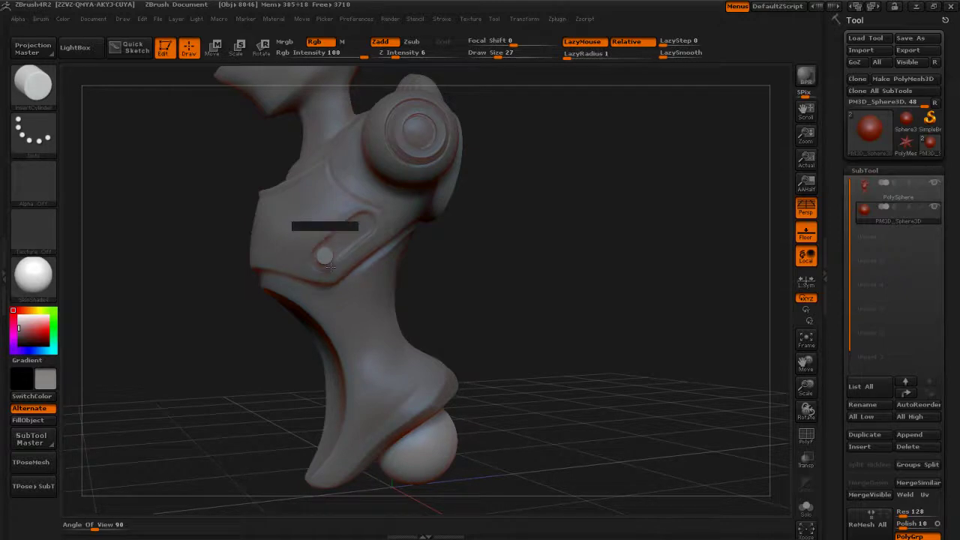
mouse_move(459, 270)
left_mouse_down()
mouse_move(505, 272)
mouse_move(503, 290)
mouse_move(499, 277)
left_mouse_up()
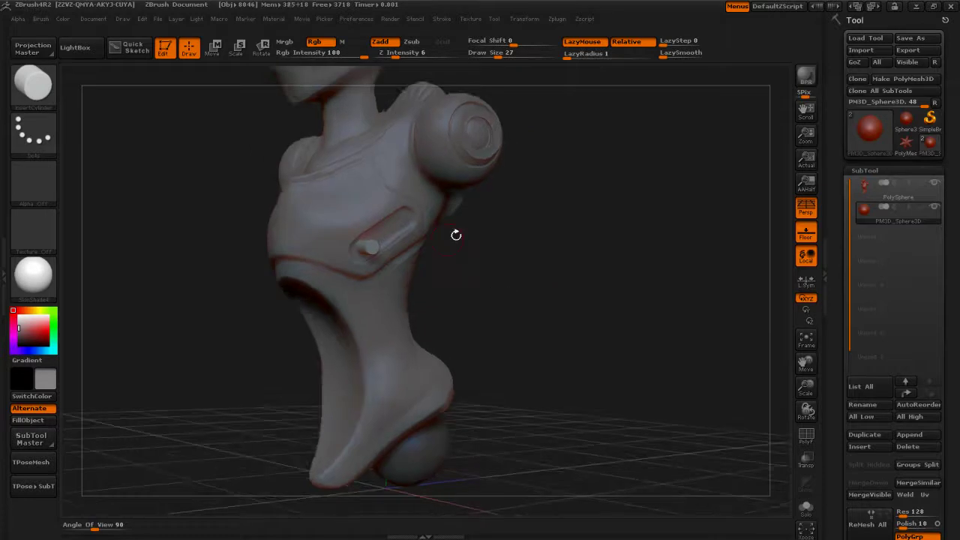
left_click_drag(531, 310, 555, 279)
left_click_drag(500, 268, 506, 303)
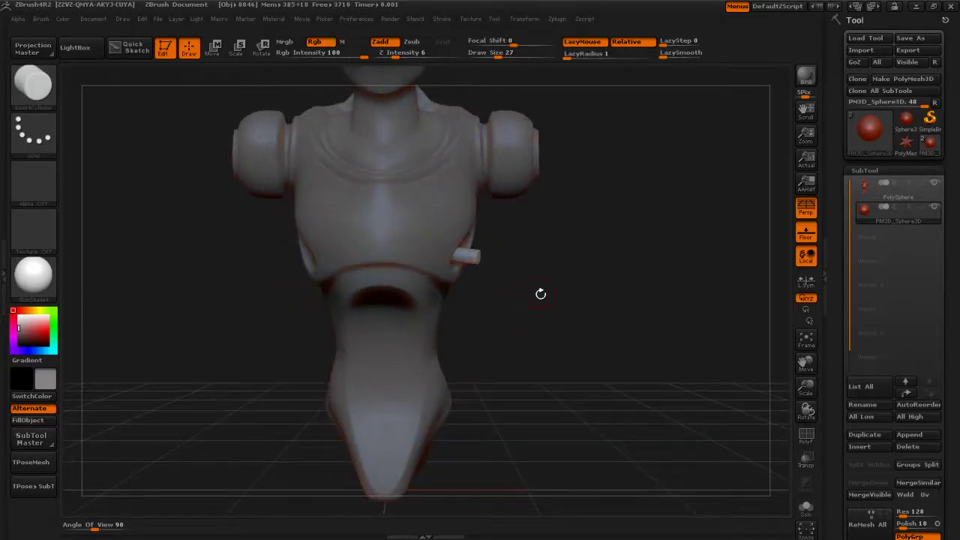
- Rotate the inserted cylinder about a Transpose line drawn outward from it until it stands roughly upright against the torso
left_click(261, 48)
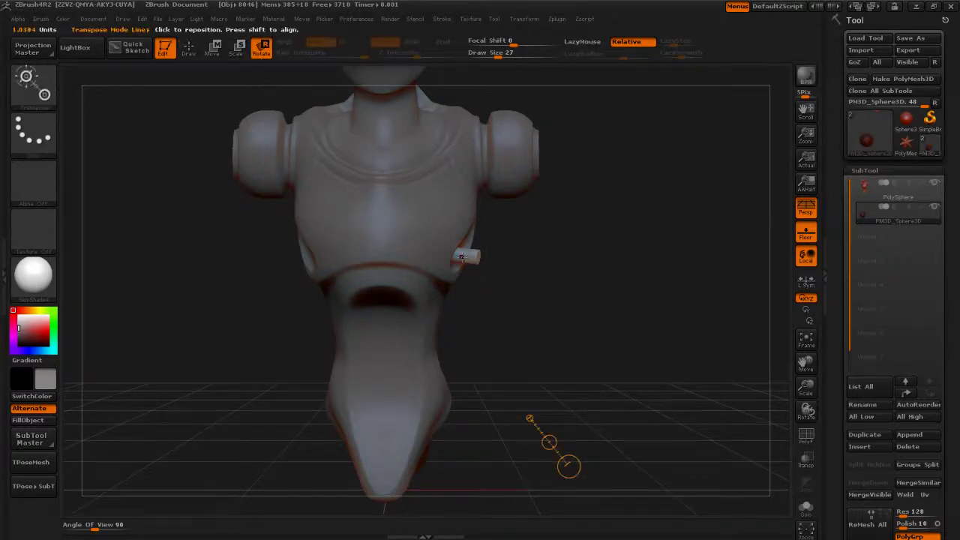
left_click_drag(461, 257, 625, 272)
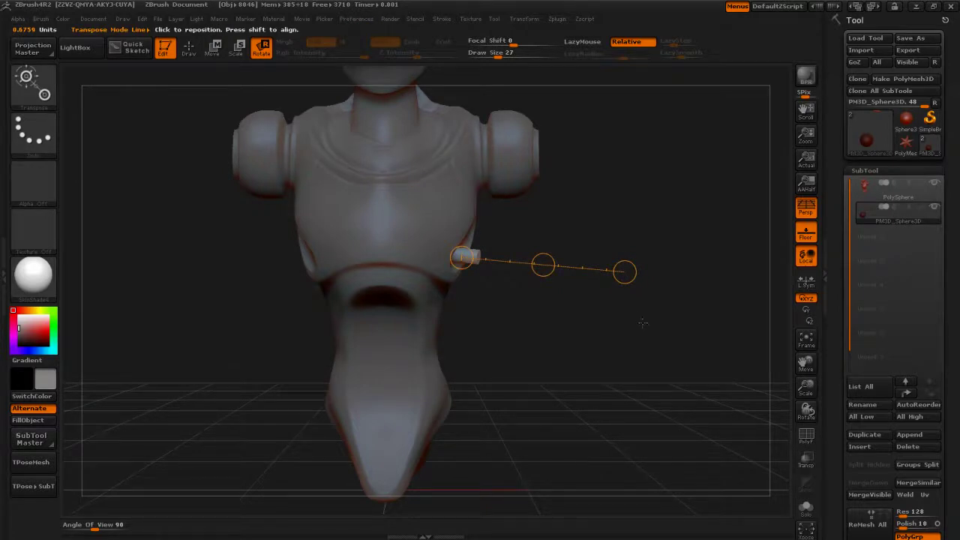
left_click_drag(643, 323, 598, 312)
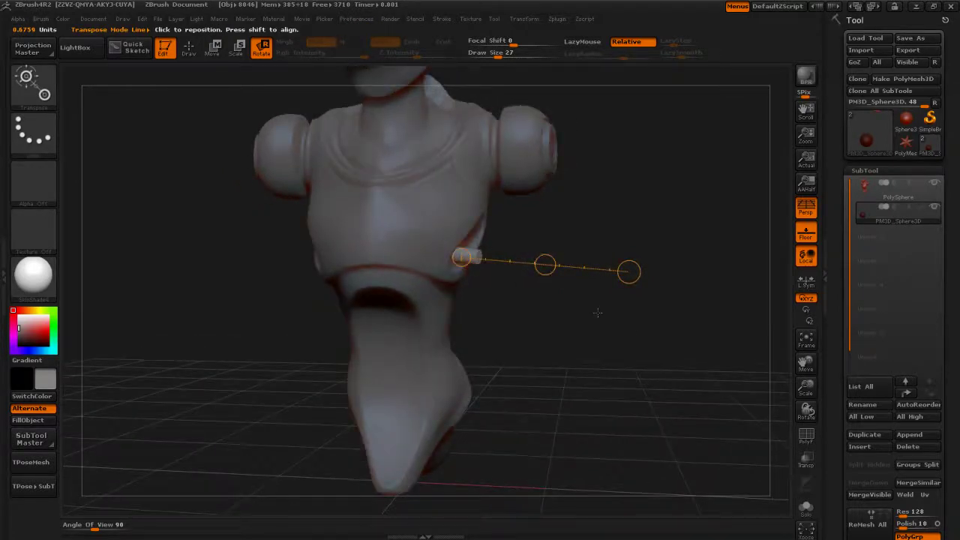
left_click_drag(545, 265, 552, 275)
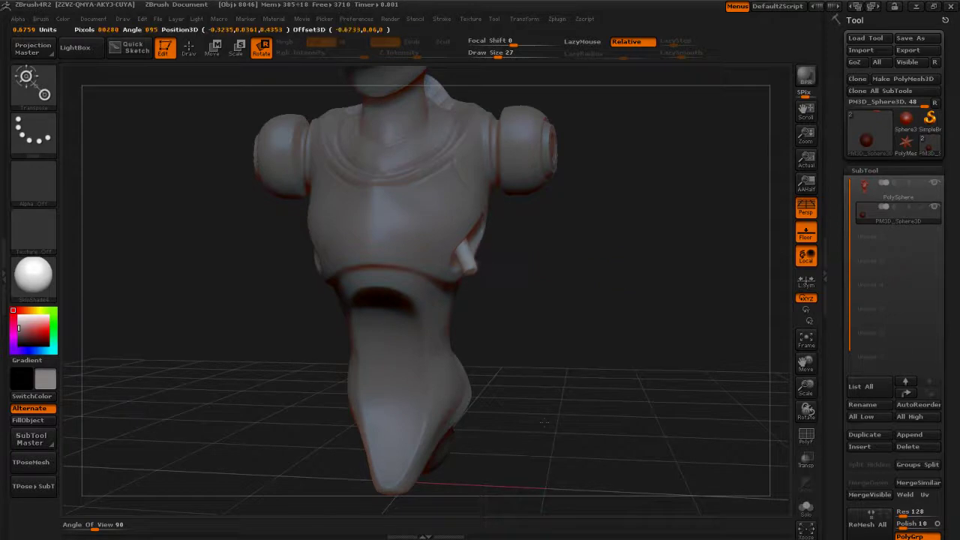
- Rotate the cylinder further until it lies crosswise over the slot and follows the torso's side
left_click_drag(637, 329, 587, 355)
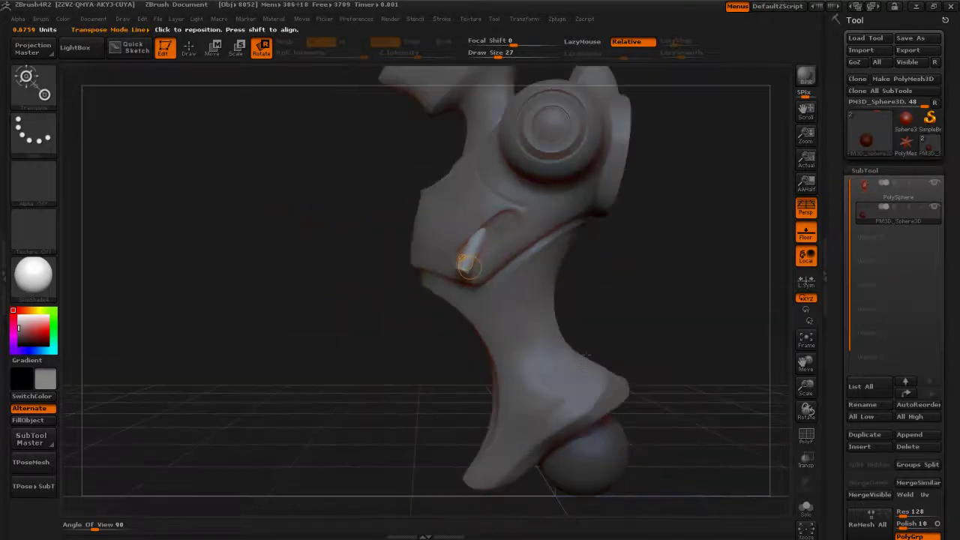
mouse_move(475, 249)
left_mouse_down()
mouse_move(314, 263)
mouse_move(401, 322)
mouse_move(450, 323)
left_mouse_up()
left_click_drag(375, 376, 451, 358)
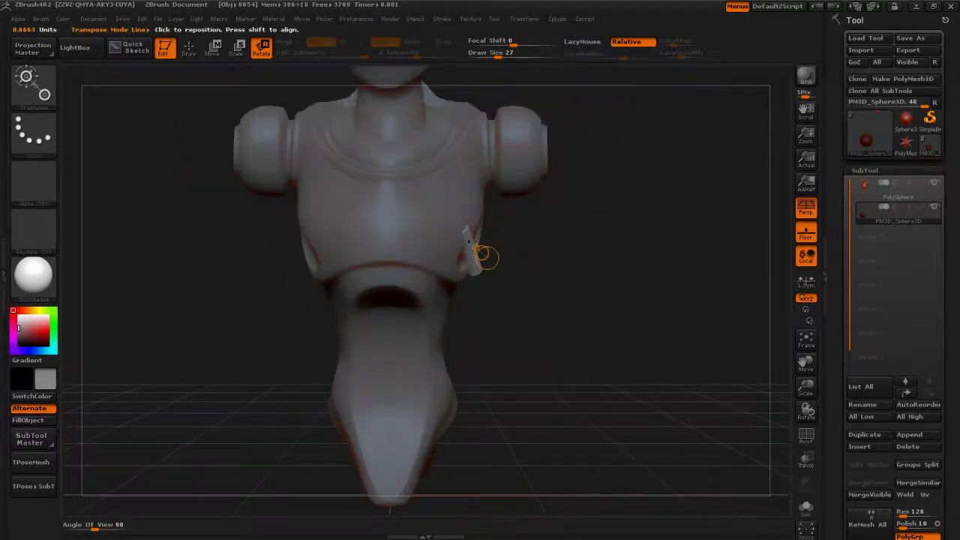
mouse_move(471, 247)
left_mouse_down()
mouse_move(598, 235)
mouse_move(600, 254)
mouse_move(552, 270)
mouse_move(503, 268)
left_mouse_up()
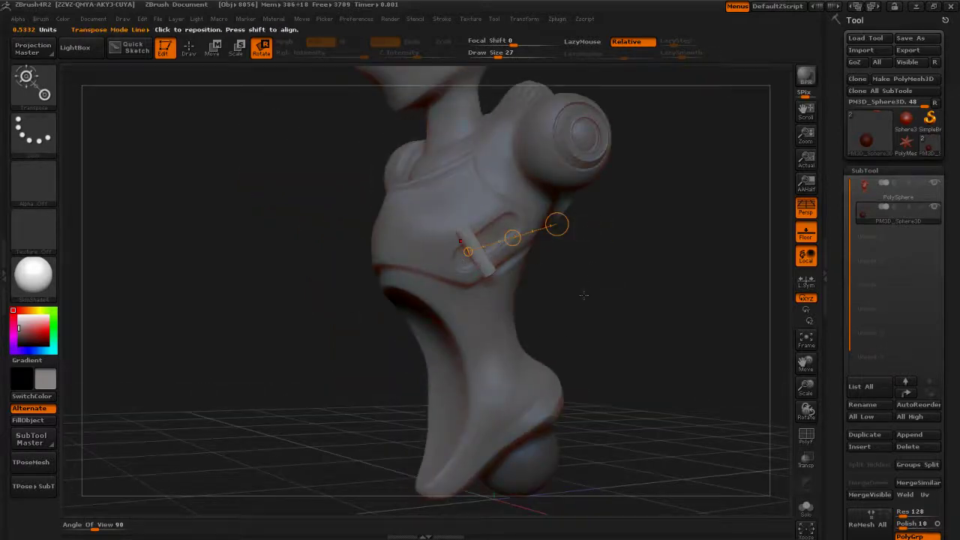
left_click_drag(584, 295, 616, 303)
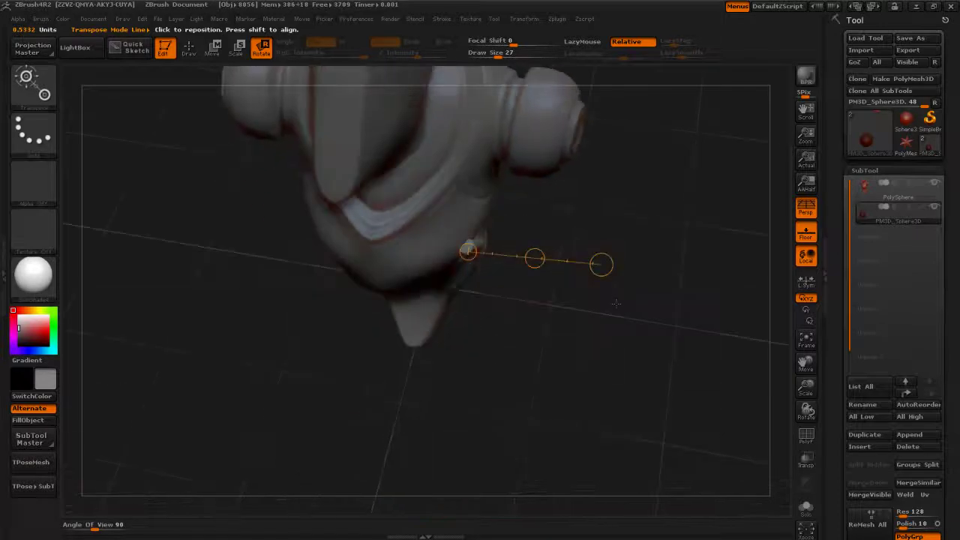
left_click_drag(616, 269, 603, 296)
left_click_drag(537, 276, 535, 271)
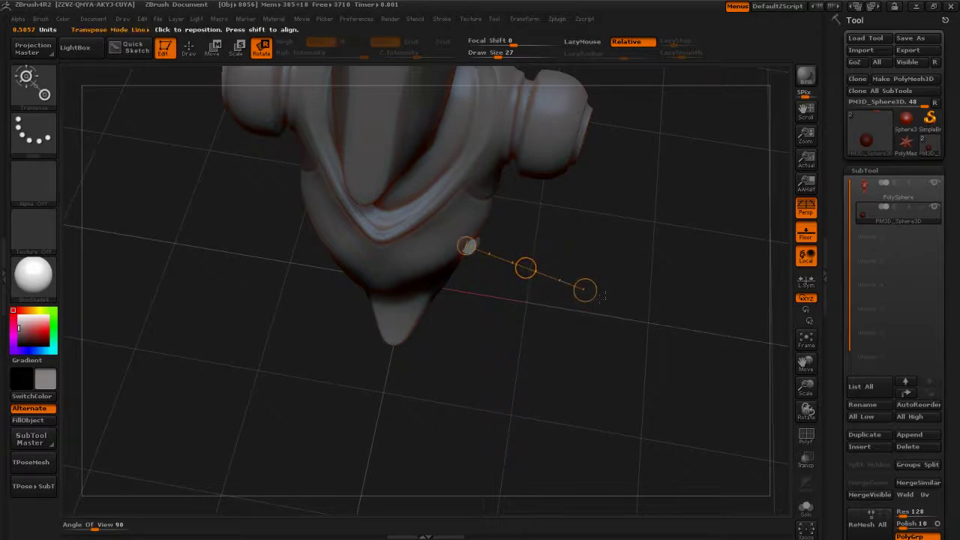
left_click_drag(597, 292, 586, 263)
- Move the cylinder inward so it sits recessed in the lower end of the torso slot
key("w")
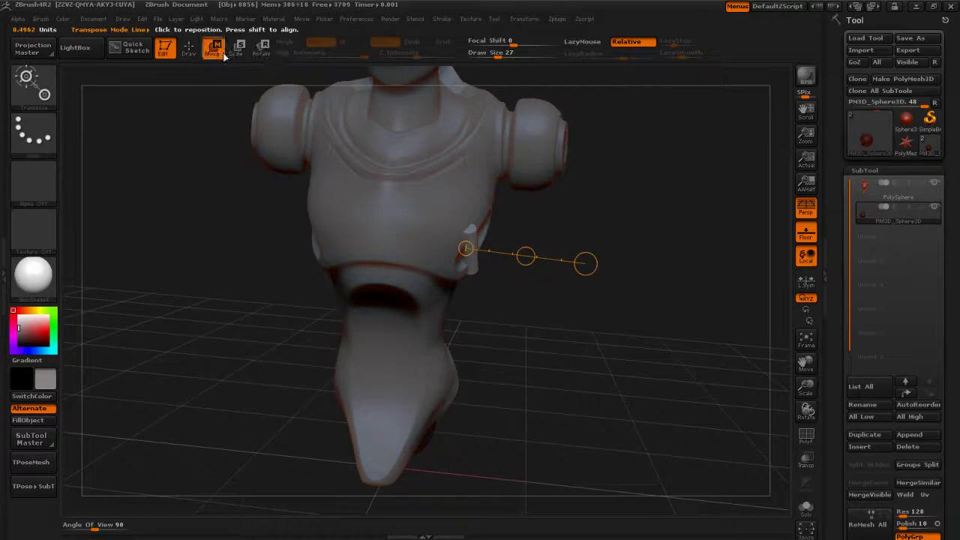
left_click_drag(526, 256, 519, 258)
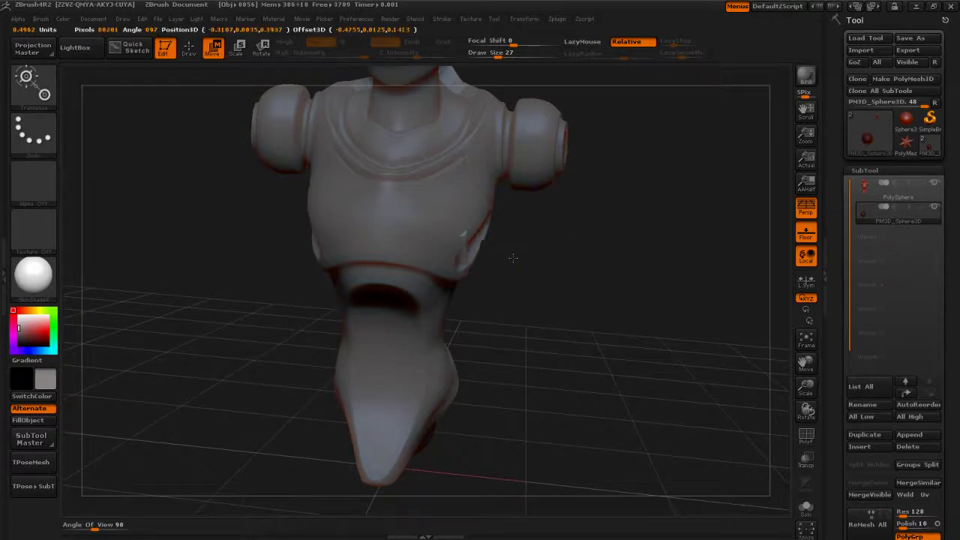
left_click_drag(585, 264, 597, 294)
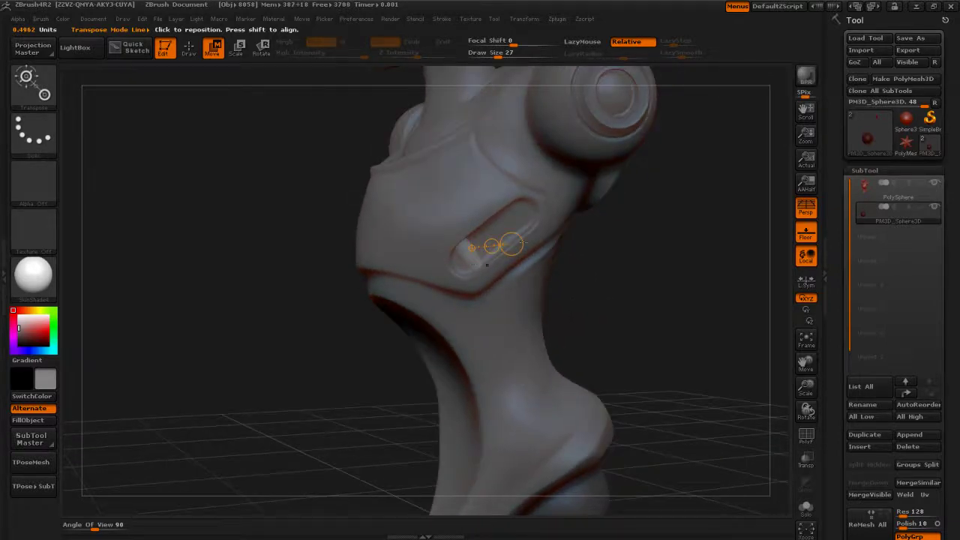
- Duplicate the cylinder along a Transpose line running up the slot to fill it with a row of spaced bars
left_click_drag(523, 241, 682, 330)
left_click_drag(654, 258, 605, 282, "alt")
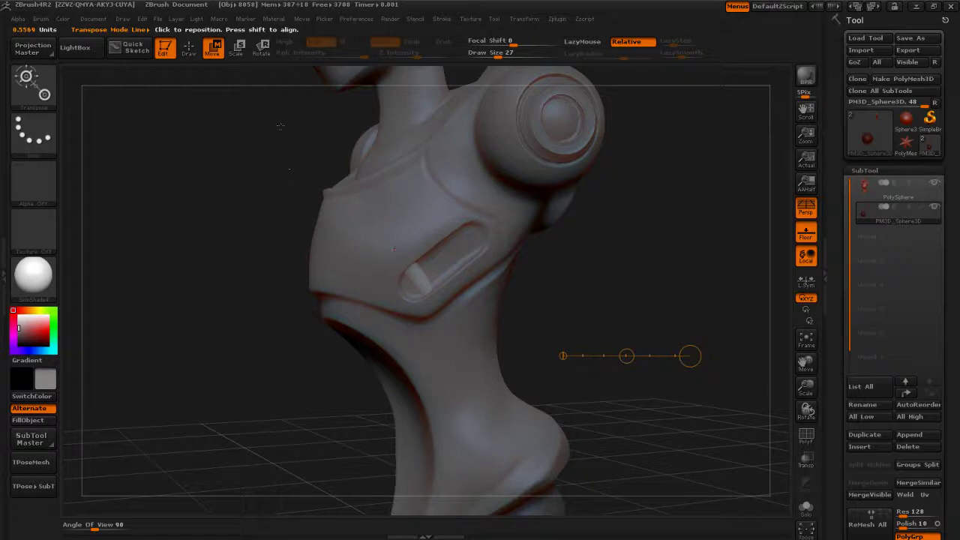
left_click_drag(419, 280, 491, 223)
left_click_drag(550, 252, 544, 280)
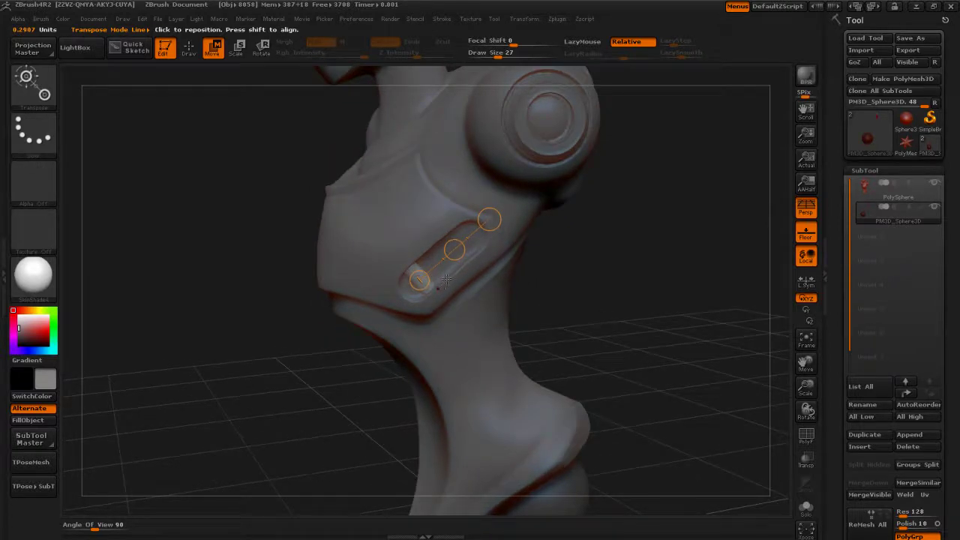
left_click_drag(455, 250, 469, 228)
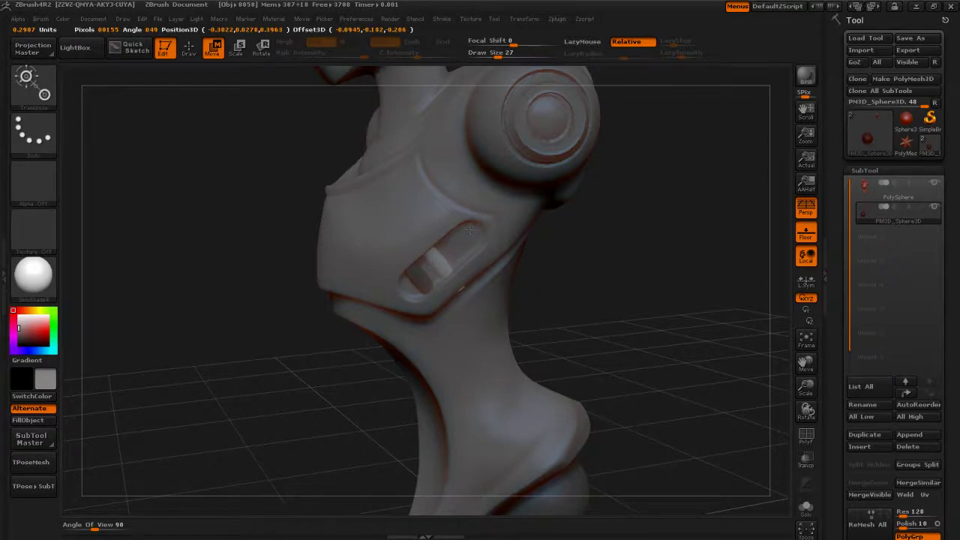
key("ctrl+z")
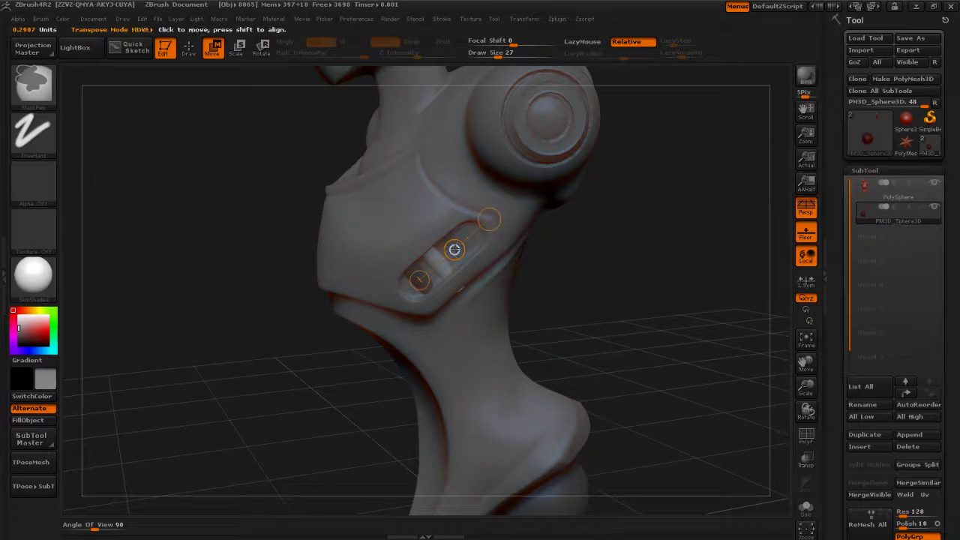
left_click_drag(455, 250, 472, 234, "ctrl")
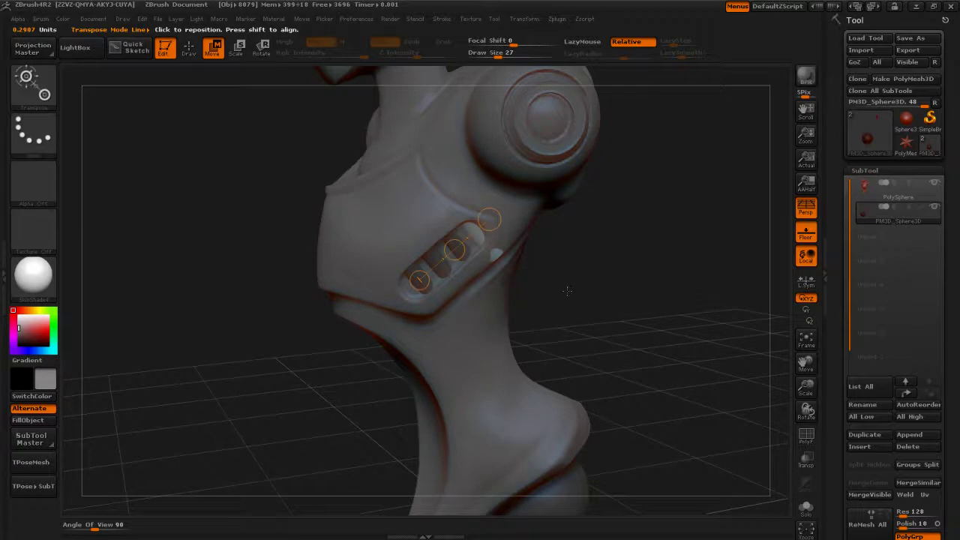
- Clear the leftover mask in Draw mode and mask the sphere so only the row of cylinders stays unmasked
key("q")
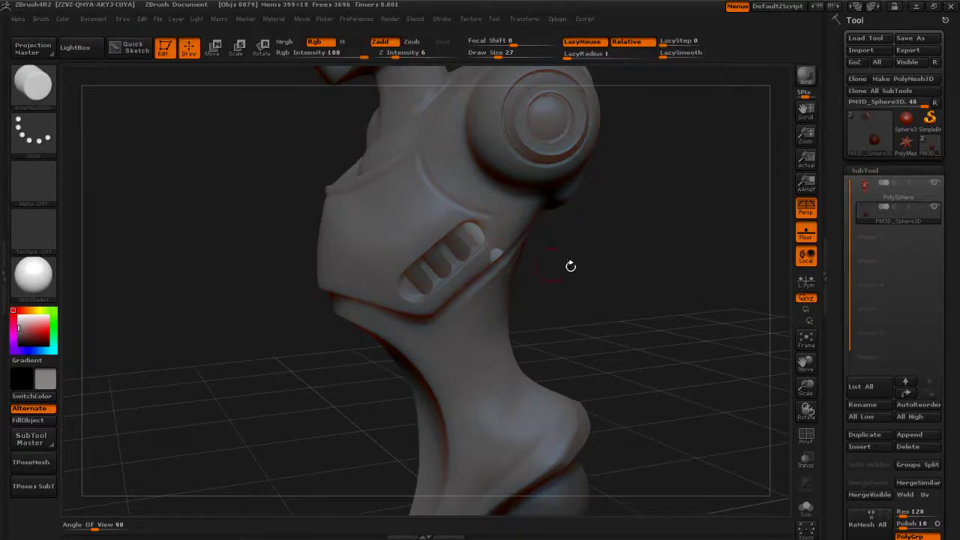
mouse_move(637, 296)
left_mouse_down("ctrl")
mouse_move(643, 338)
mouse_move(672, 349)
mouse_move(637, 358)
mouse_move(604, 347)
mouse_move(529, 298)
mouse_move(591, 292)
mouse_move(572, 285)
mouse_move(578, 276)
mouse_move(551, 279)
left_mouse_up("ctrl")
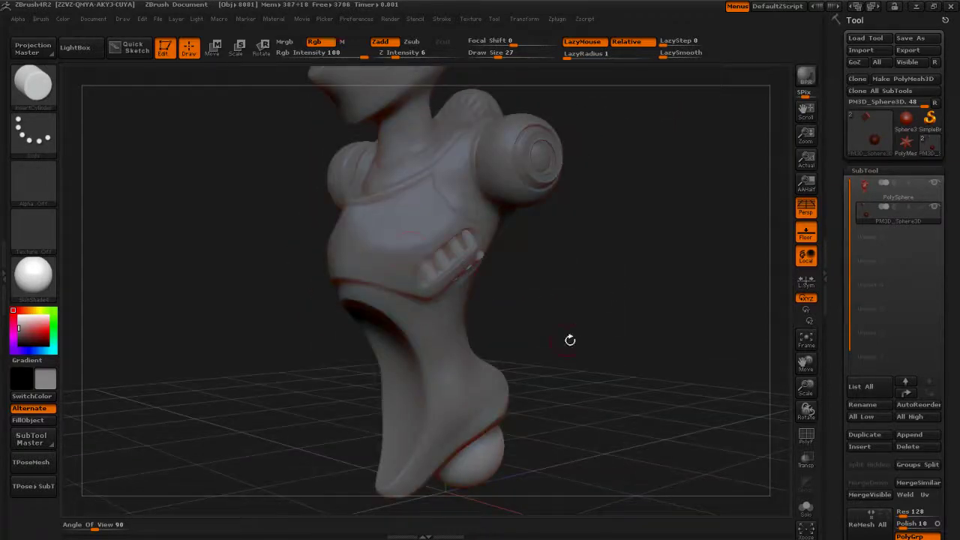
left_click_drag(570, 340, 566, 335)
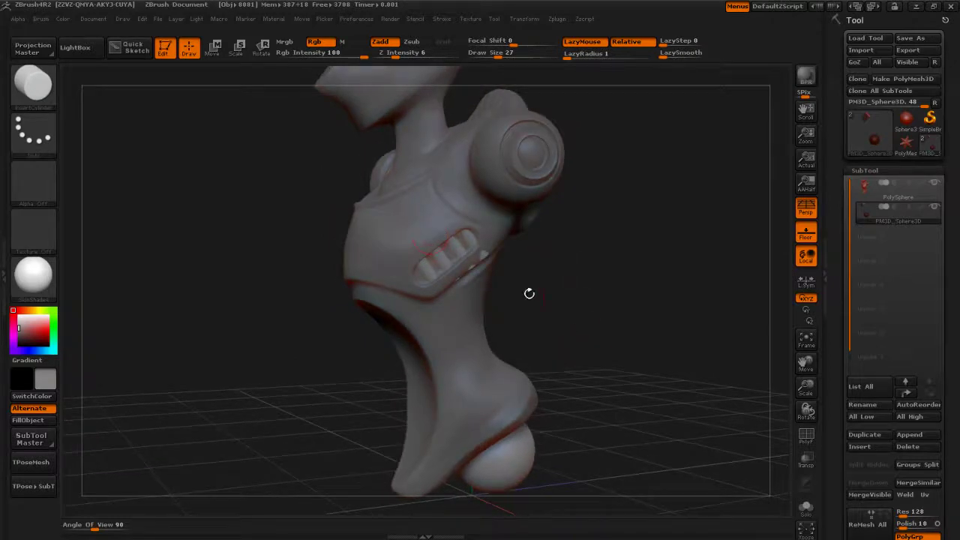
mouse_move(568, 280)
left_mouse_down("ctrl")
mouse_move(476, 353)
mouse_move(293, 257)
mouse_move(312, 165)
left_mouse_up("ctrl")
left_click_drag(605, 367, 344, 240, "ctrl")
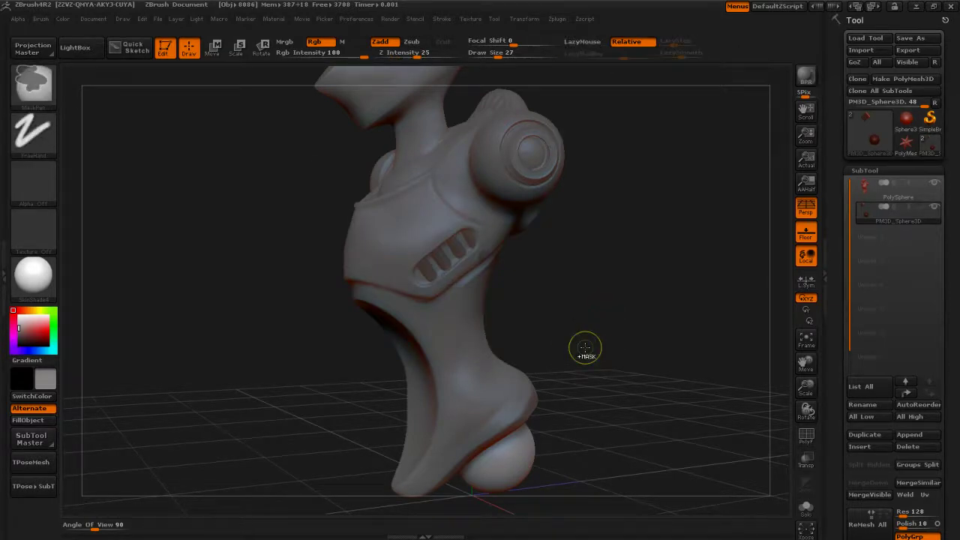
left_click(585, 346, "ctrl")
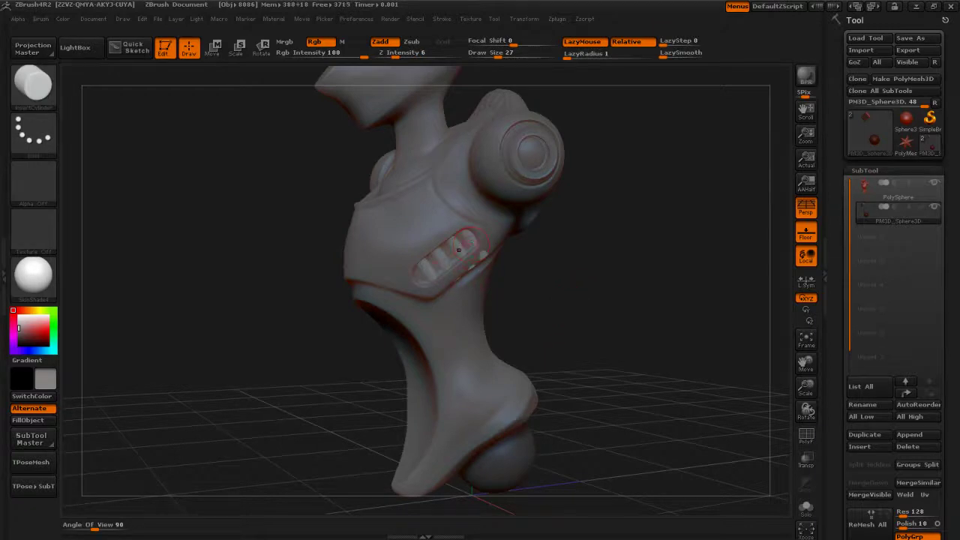
- Move the row of cylinders slightly along the slot to center it, and realign the Transpose line with the slot
left_click_drag(549, 293, 541, 259)
key("w")
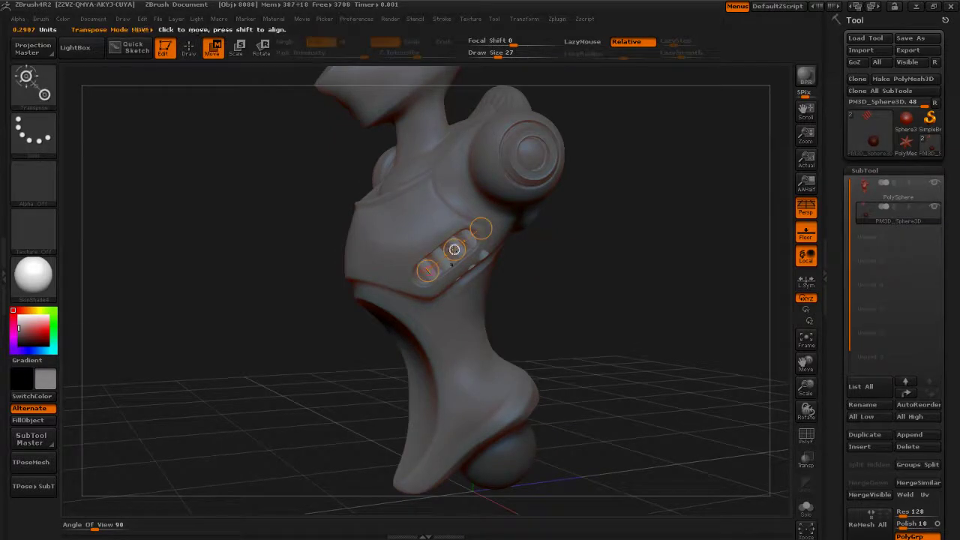
left_click_drag(452, 244, 449, 248)
left_click_drag(523, 262, 578, 286)
left_click_drag(425, 276, 418, 280)
left_click_drag(539, 249, 484, 223)
- Rotate the row of cylinders slightly with a Transpose line drawn diagonally across the torso slot
key("r")
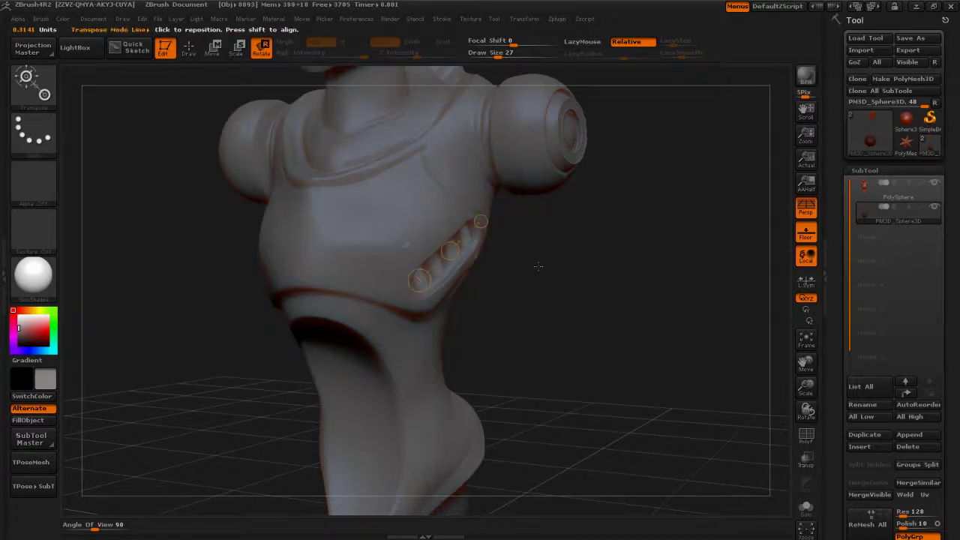
left_click_drag(534, 264, 569, 263)
left_click_drag(482, 222, 520, 245)
left_click_drag(545, 336, 517, 290)
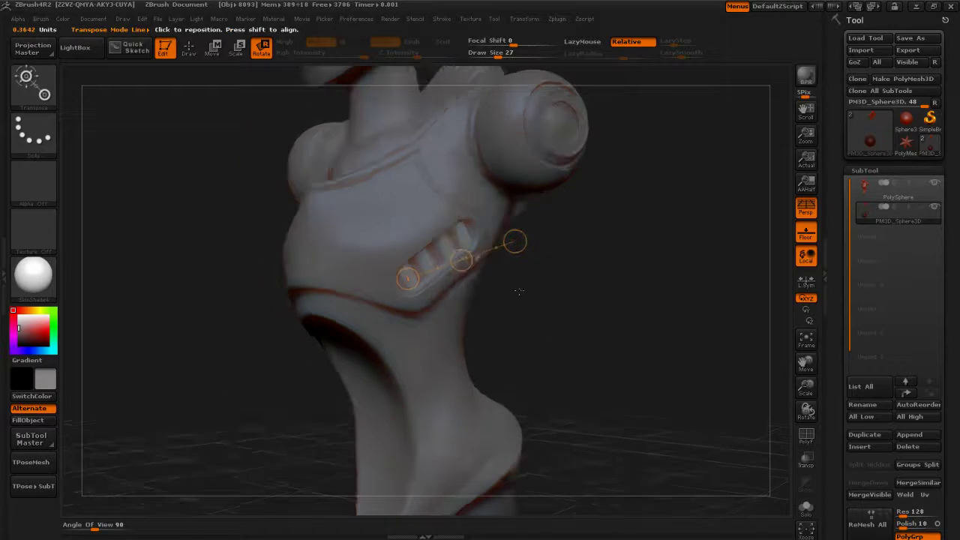
mouse_move(452, 205)
left_mouse_down()
mouse_move(514, 300)
mouse_move(551, 319)
mouse_move(572, 314)
left_mouse_up()
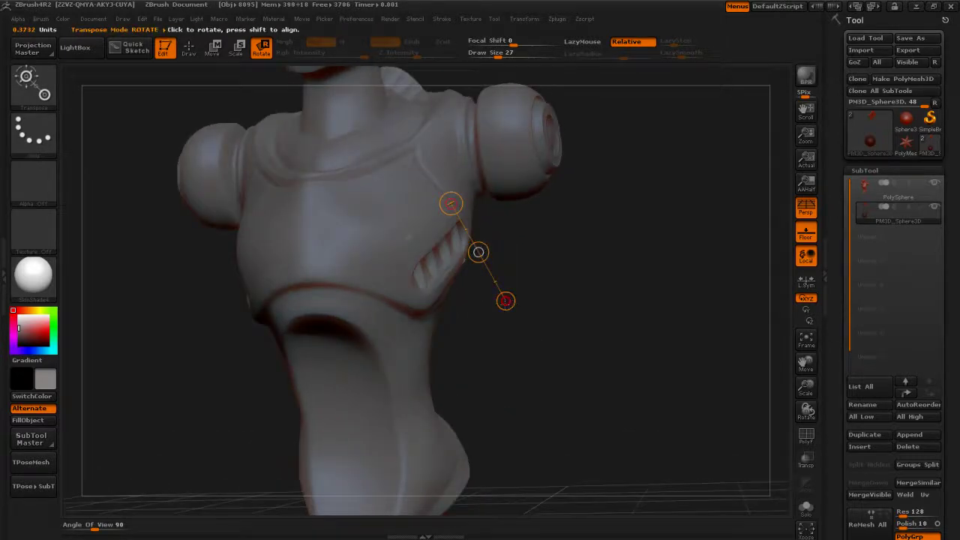
left_click_drag(506, 300, 503, 303)
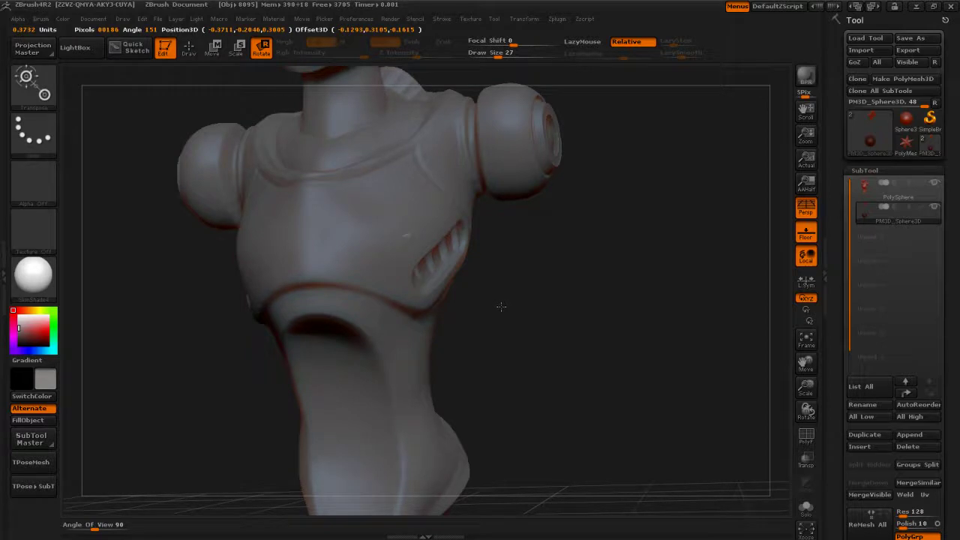
left_click_drag(502, 307, 503, 305)
- Realign the Transpose line along the slot and rotate the row slightly from the line's lower end to match the slot's angle
left_click_drag(531, 359, 481, 337)
mouse_move(566, 255)
left_mouse_down()
mouse_move(481, 241)
mouse_move(511, 251)
mouse_move(587, 239)
left_mouse_up()
left_click_drag(464, 239, 400, 271)
left_click_drag(534, 300, 593, 296)
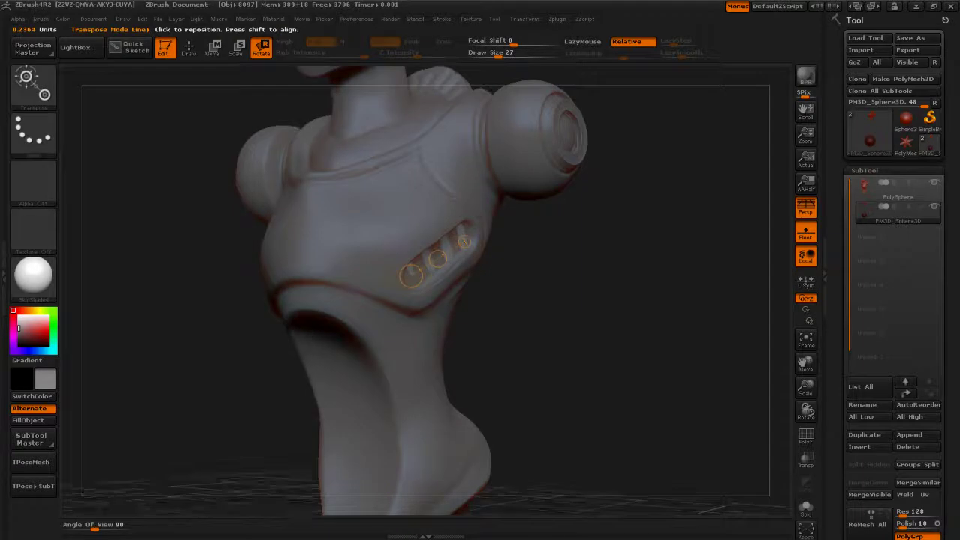
left_click_drag(411, 279, 413, 279)
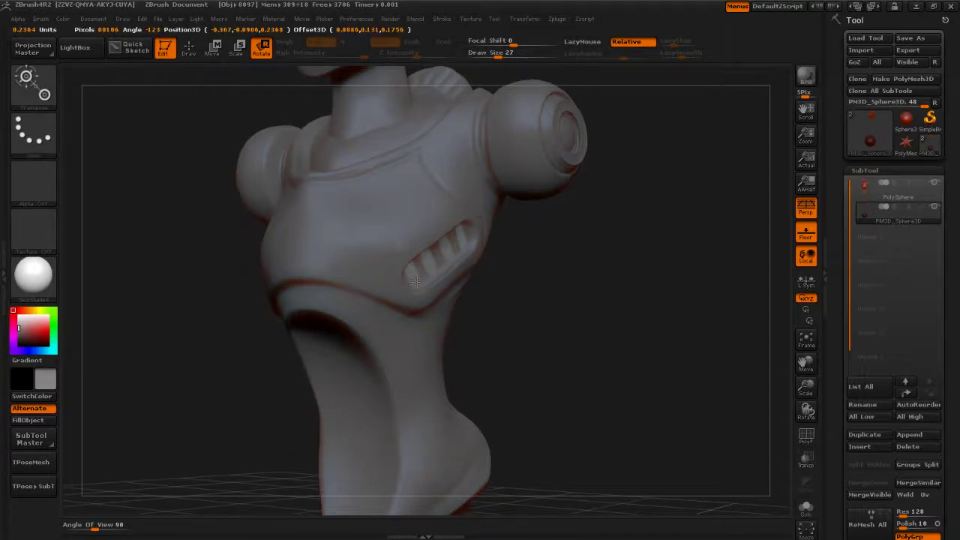
left_click_drag(553, 310, 518, 302)
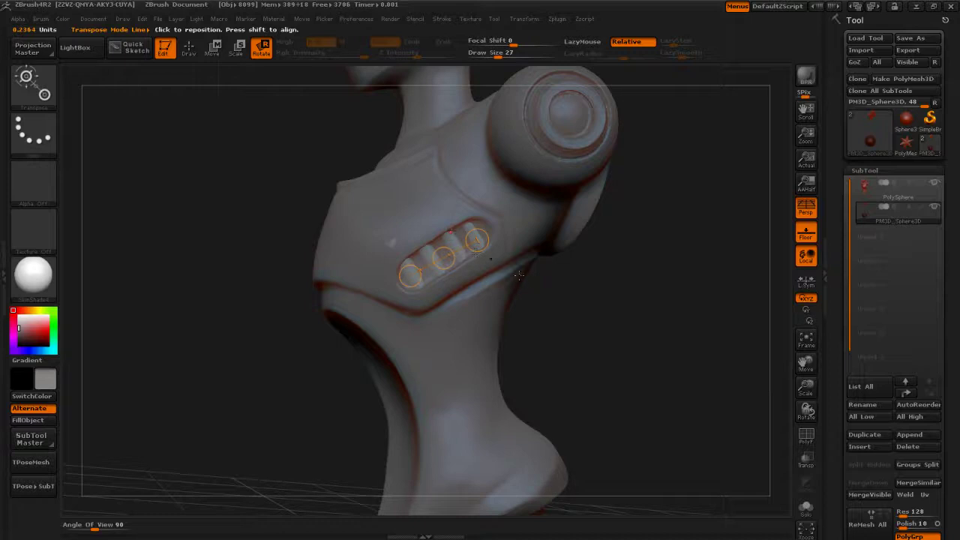
- Move the row of cylinders slightly toward the slot's upper end so the bars fill the recess
key("w")
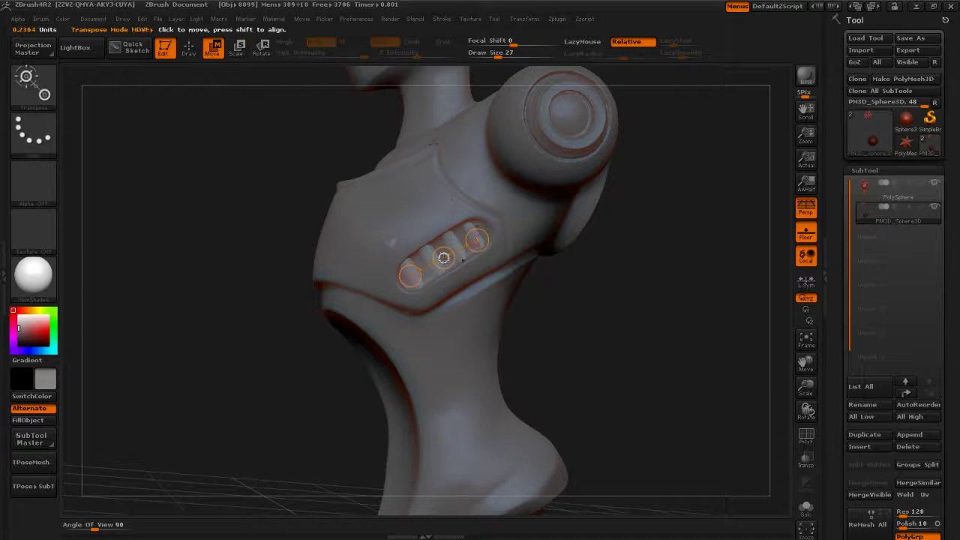
left_click_drag(445, 258, 453, 258)
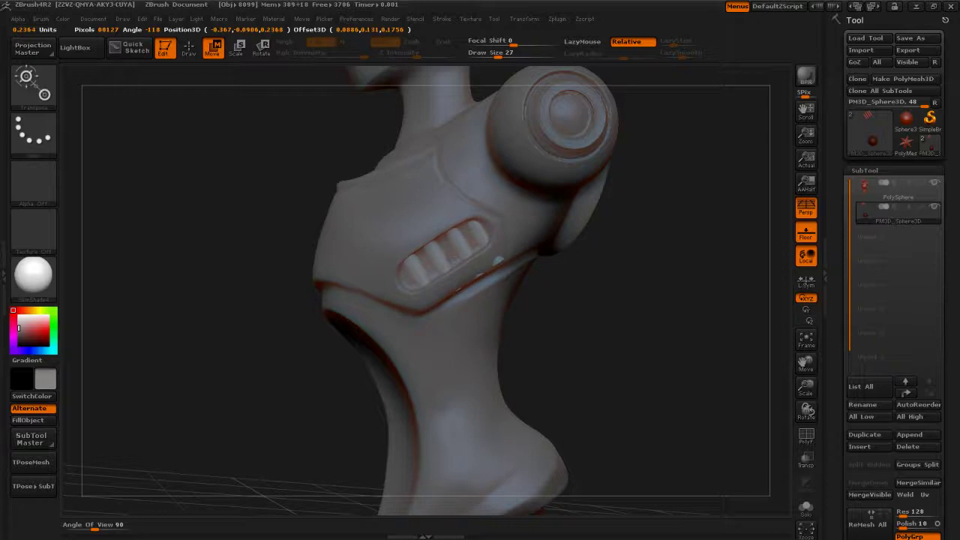
left_click(450, 257)
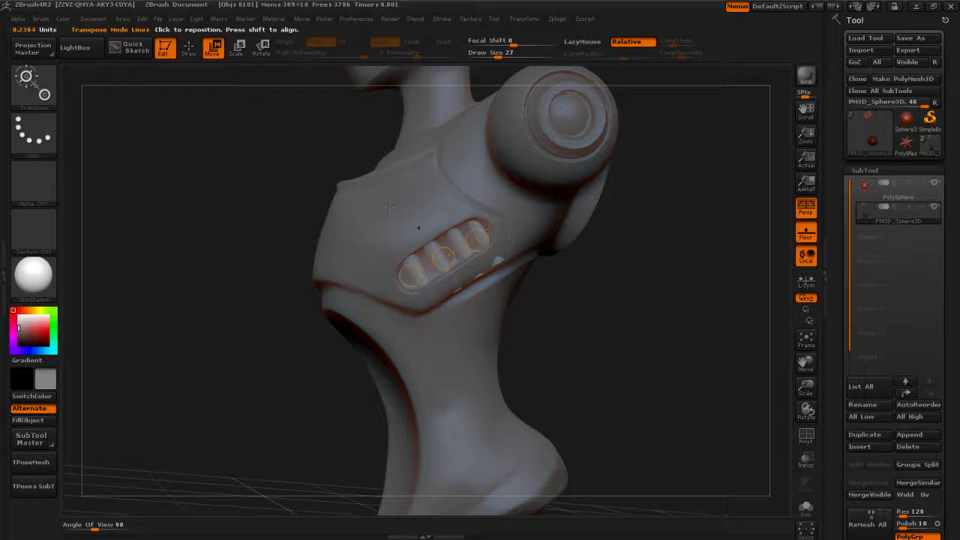
- Move the row upward across the slot with a crosswise Transpose line, and adjust the bars lengthwise to keep their ends inside the recess
mouse_move(543, 317)
left_mouse_down("alt")
mouse_move(572, 366)
mouse_move(680, 313)
left_mouse_up("alt")
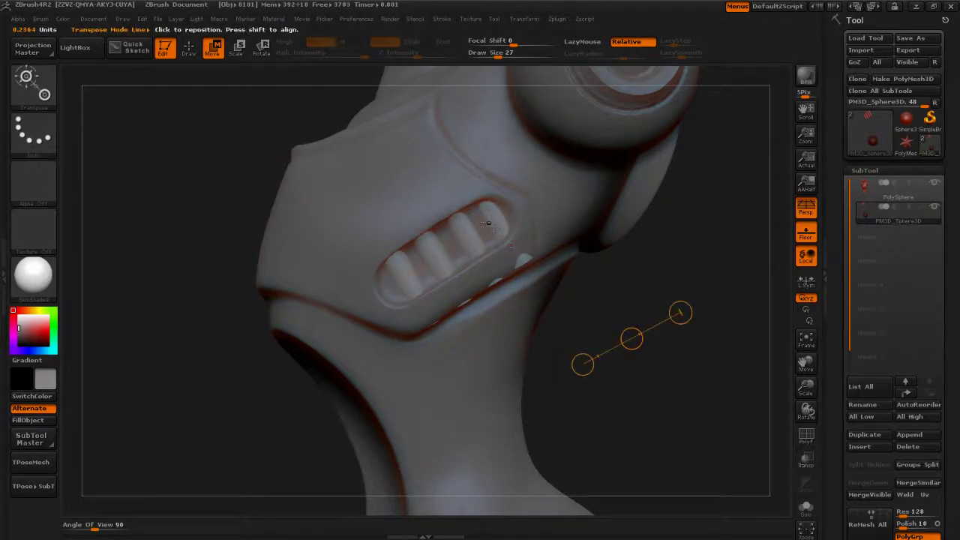
left_click_drag(460, 217, 499, 282)
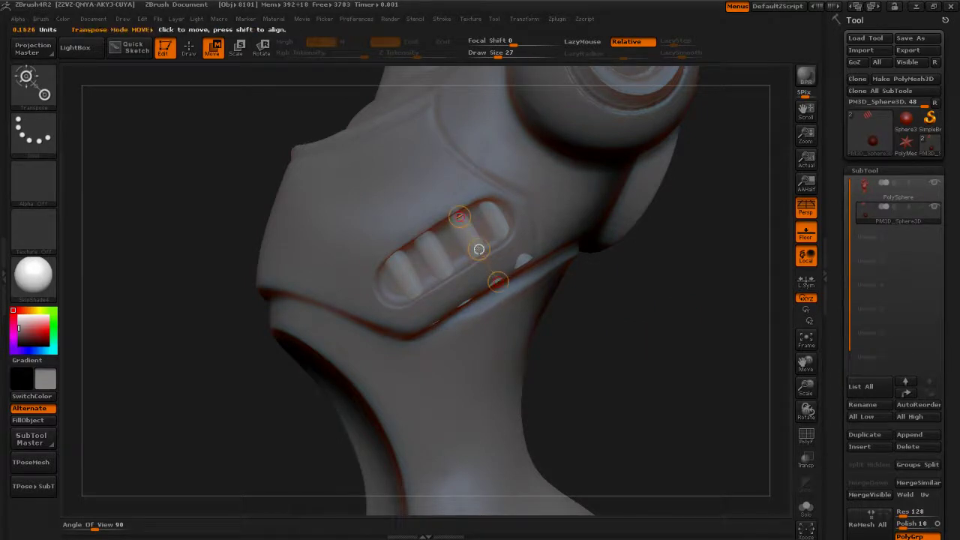
left_click_drag(479, 249, 487, 225)
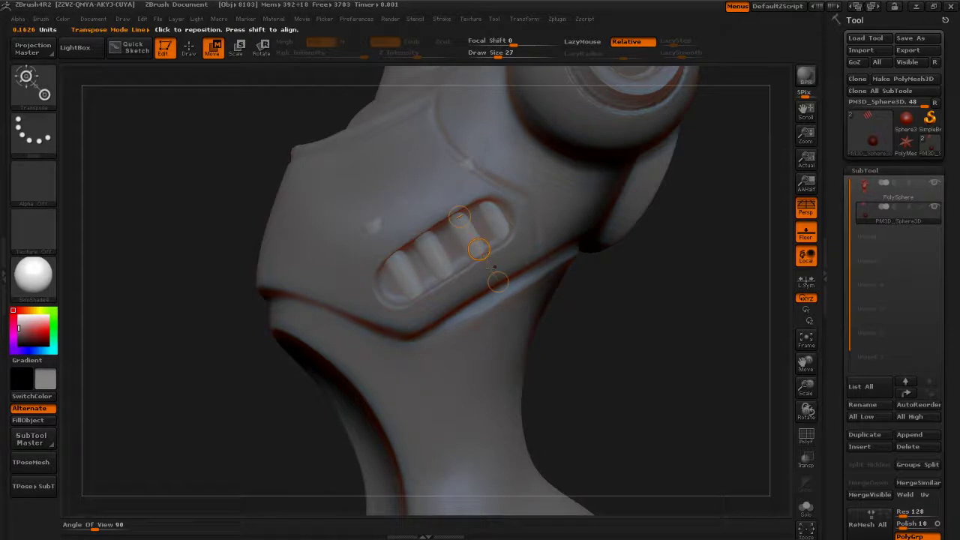
mouse_move(495, 267)
left_mouse_down()
mouse_move(486, 256)
mouse_move(491, 270)
left_mouse_up()
left_click_drag(452, 205, 435, 179)
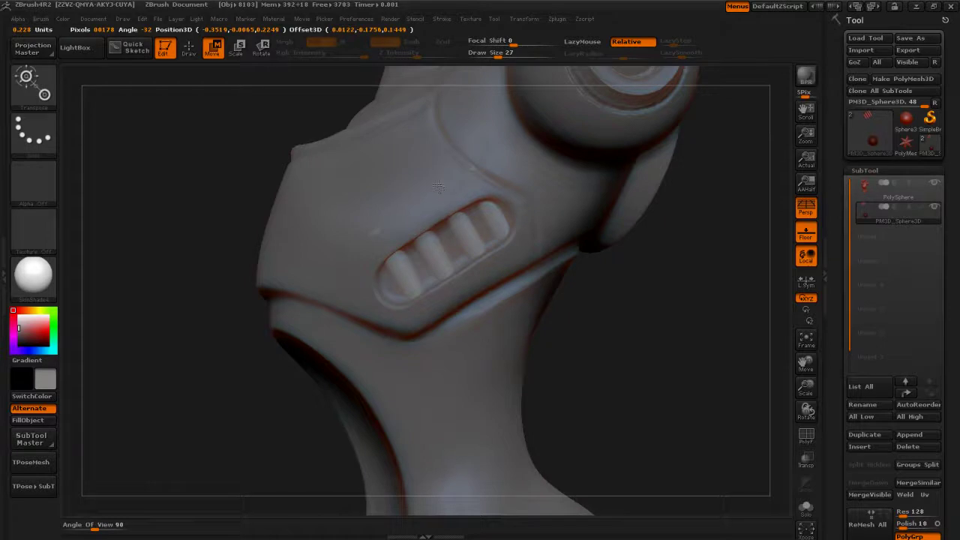
left_click_drag(437, 184, 447, 195)
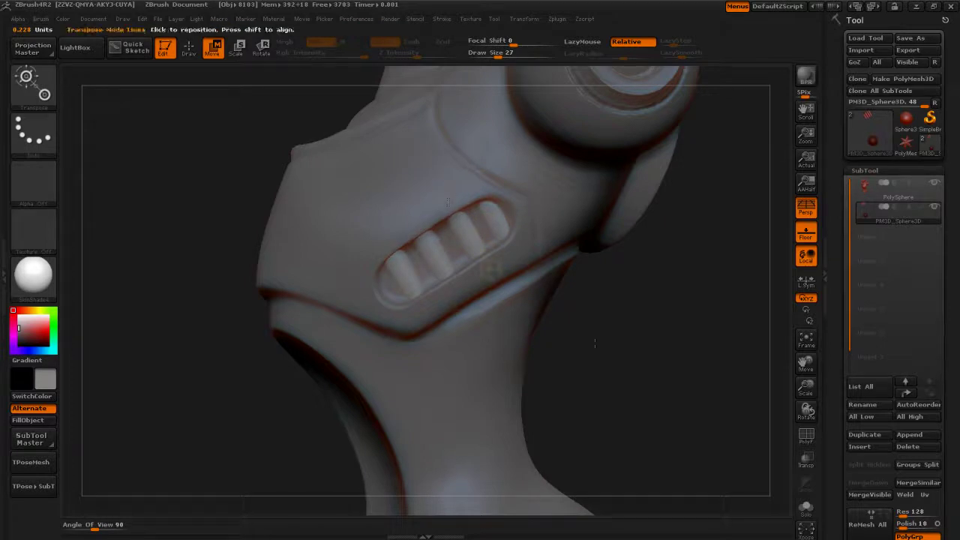
mouse_move(595, 344)
left_mouse_down()
mouse_move(606, 345)
mouse_move(599, 341)
left_mouse_up()
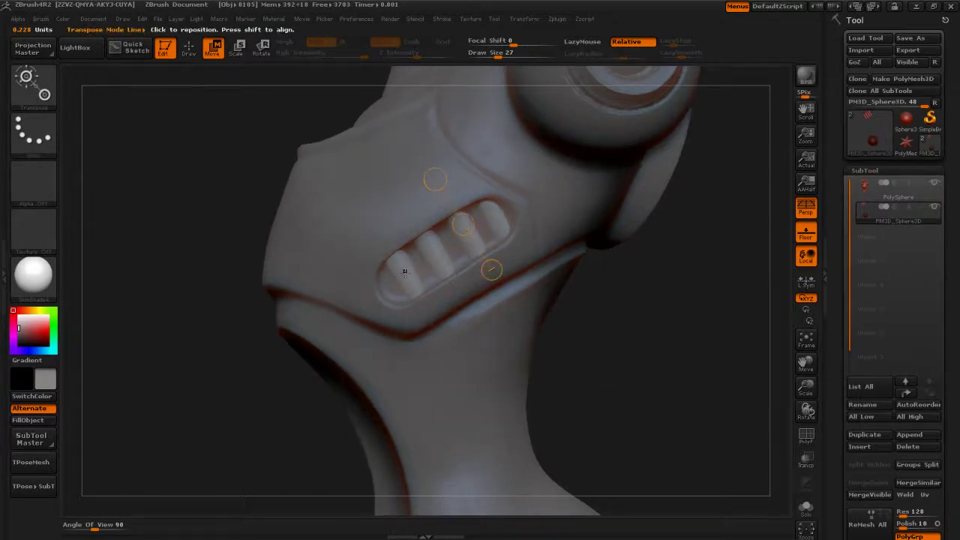
- Nudge the row of cylinders along a Transpose line following the slot, and return to Draw mode
left_click_drag(405, 272, 499, 218)
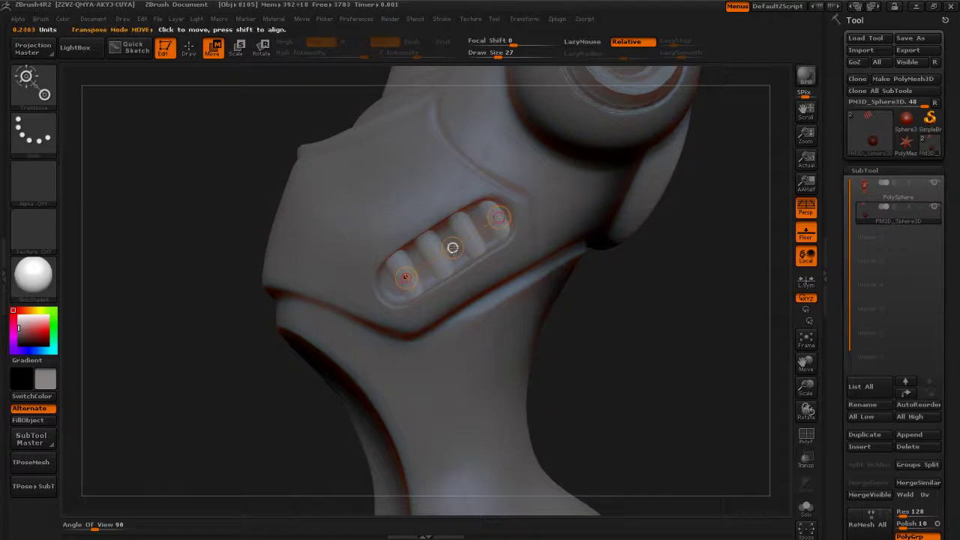
left_click_drag(452, 249, 453, 249)
left_click_drag(617, 331, 585, 351)
key("q")
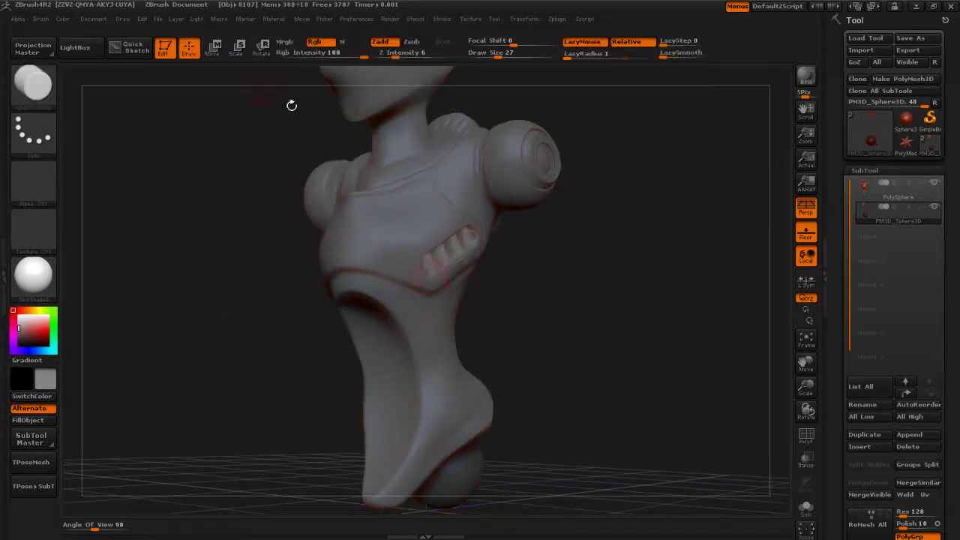
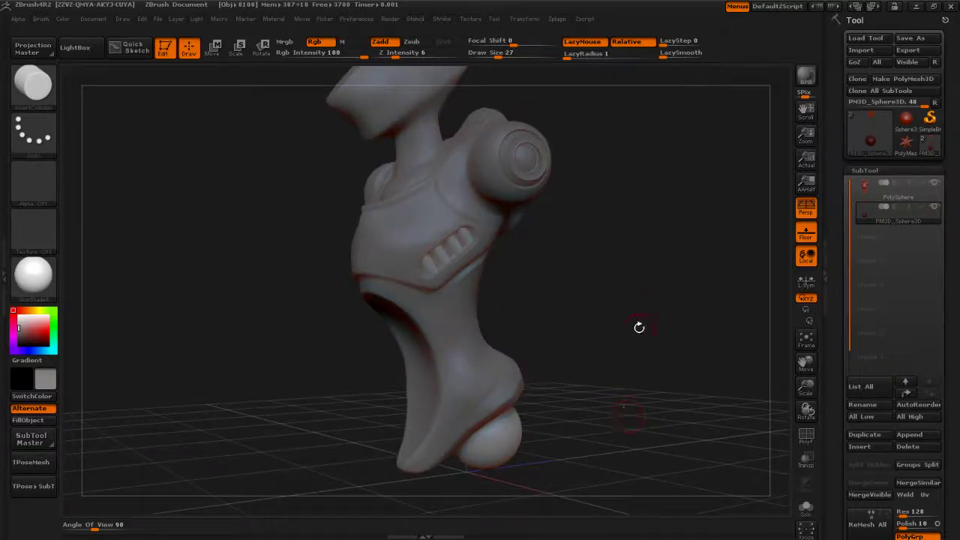
- Hide the heel sphere by its polygroup so only the cylinders of this subtool stay visible, checking the groups with PolyFrame
key("ctrl+shift")
left_click(503, 447, "ctrl+shift")
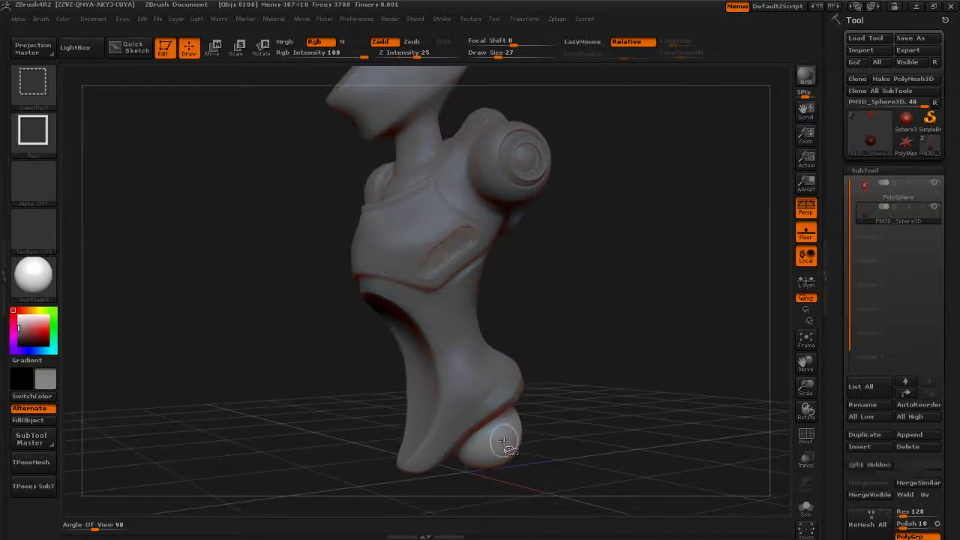
left_click(805, 437)
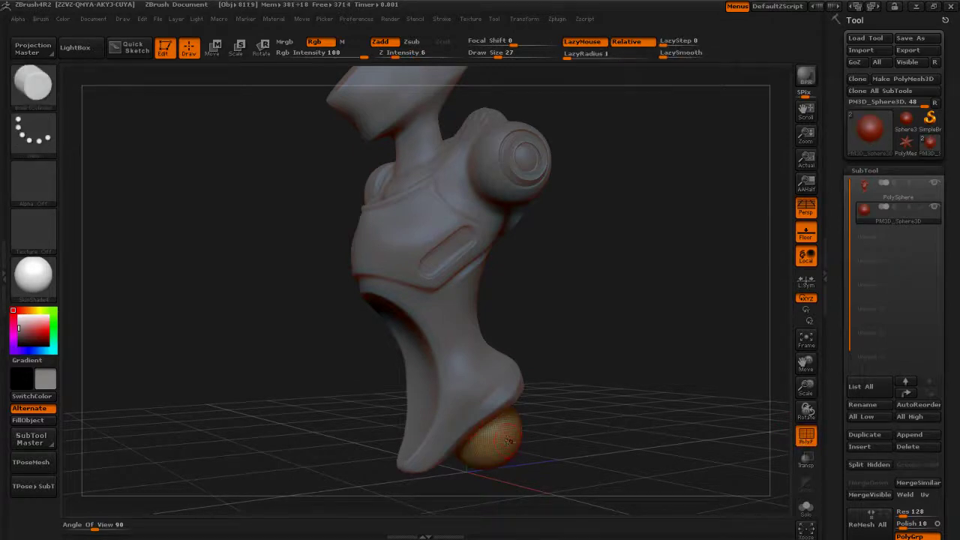
key("ctrl+shift")
left_click(502, 444, "ctrl+shift")
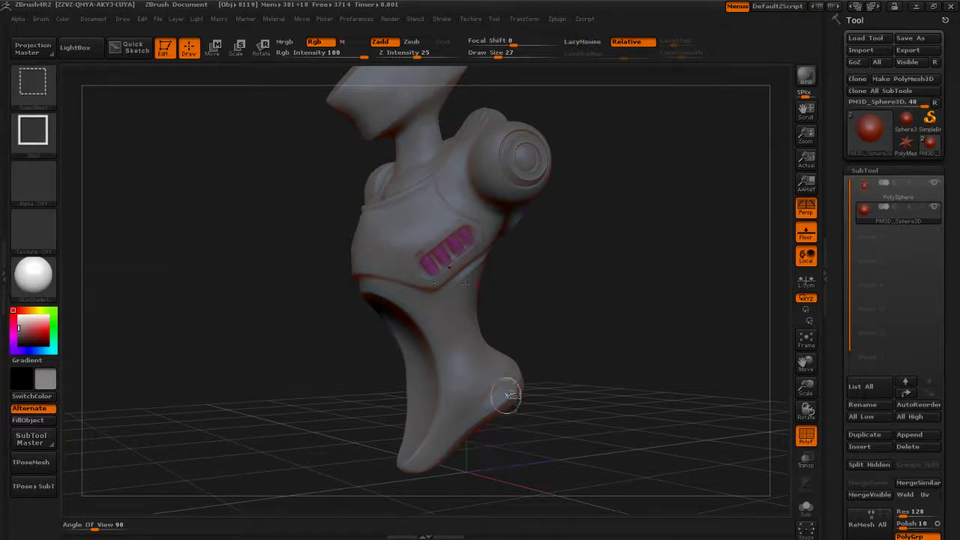
left_click_drag(519, 283, 743, 415, "alt")
left_click_drag(634, 434, 618, 303, "alt")
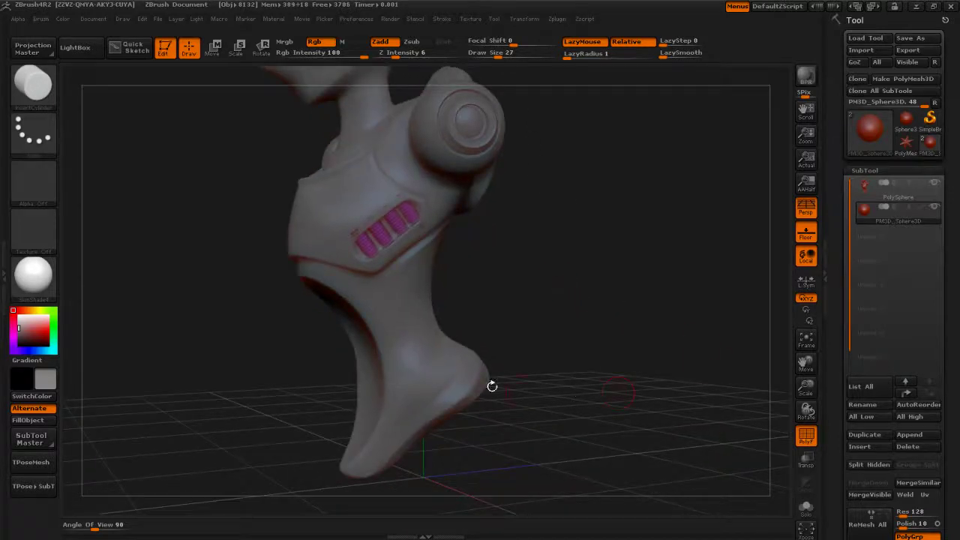
left_click(805, 435)
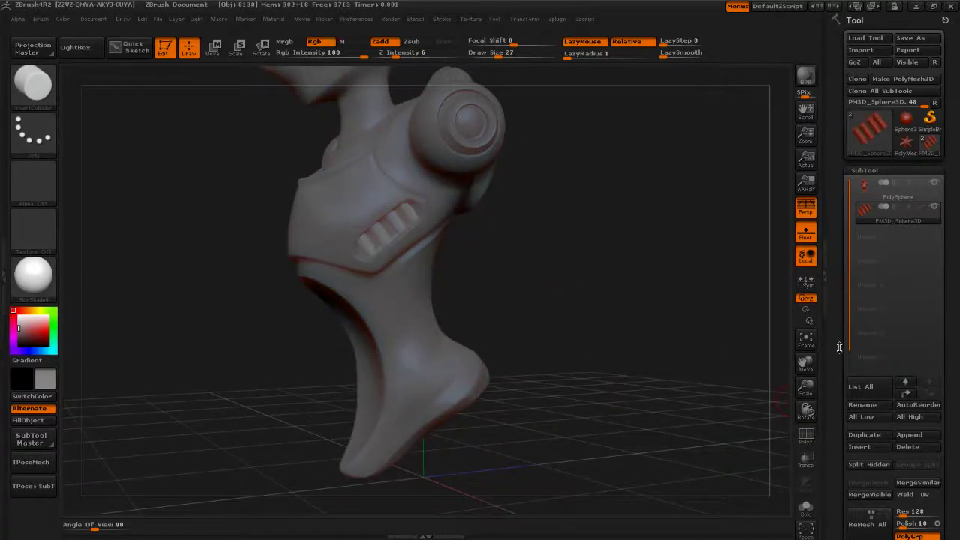
- Delete the hidden sphere geometry from the cylinder subtool with DelHidden
left_click_drag(841, 355, 848, 278)
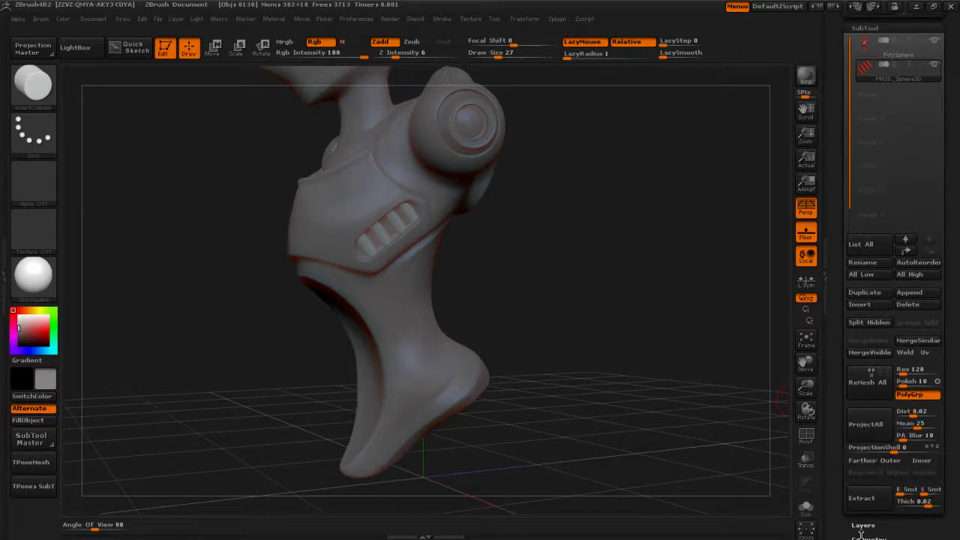
left_click_drag(844, 479, 847, 293)
left_click(870, 350)
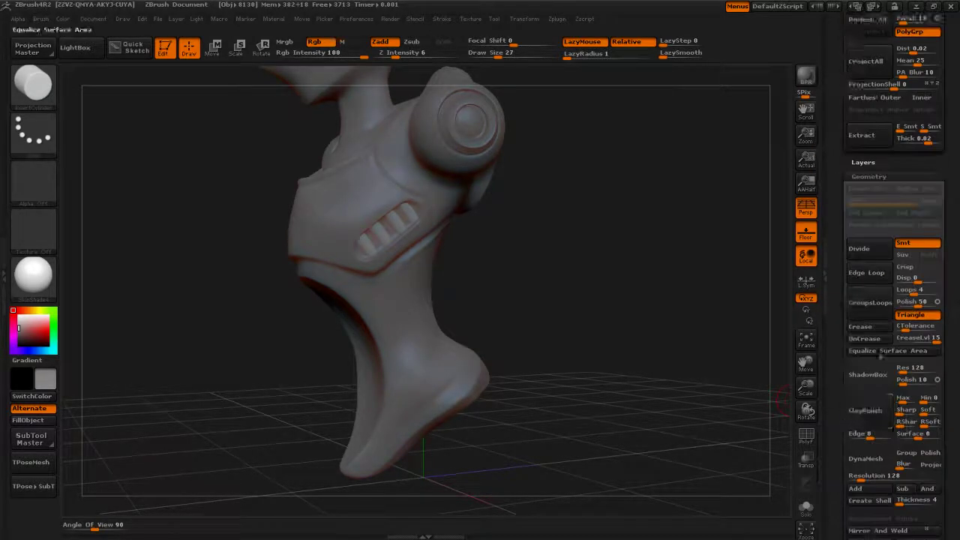
left_click(869, 117)
left_click_drag(849, 129, 853, 313)
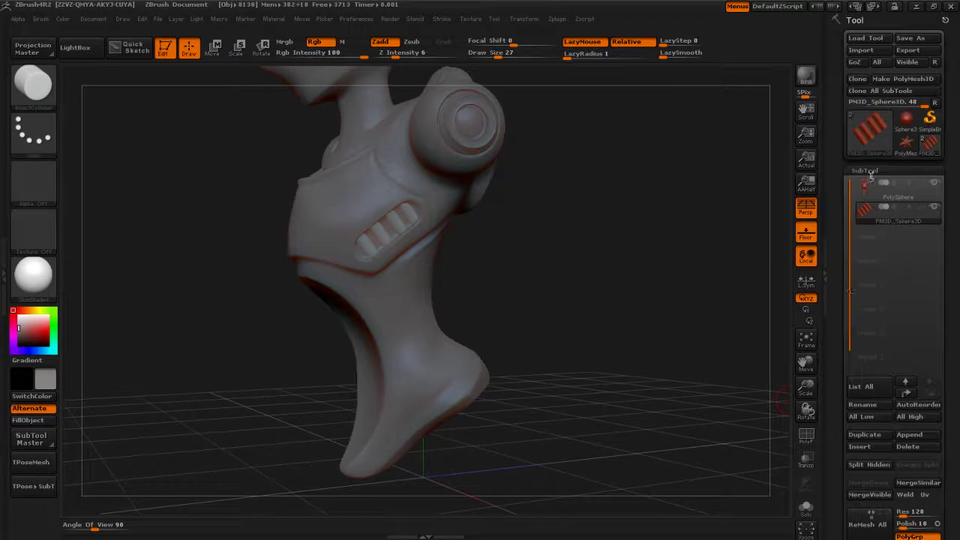
left_click_drag(841, 419, 842, 201)
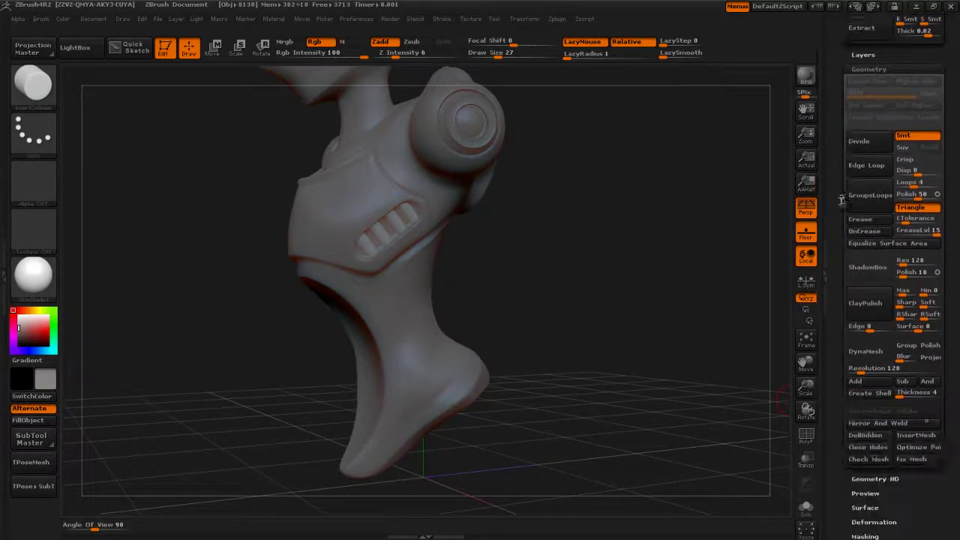
left_click(868, 437)
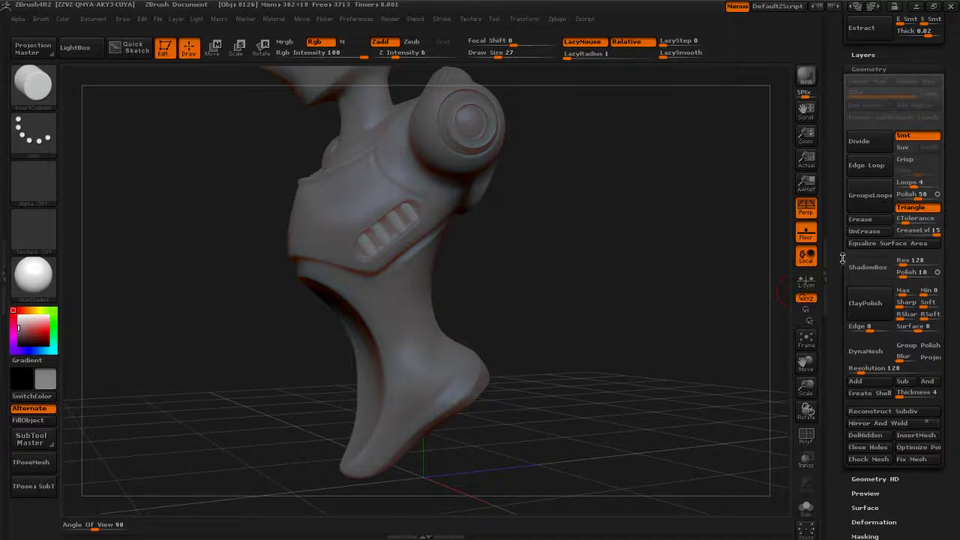
- Duplicate the cylinder subtool and select the copy
left_click_drag(840, 263, 838, 300)
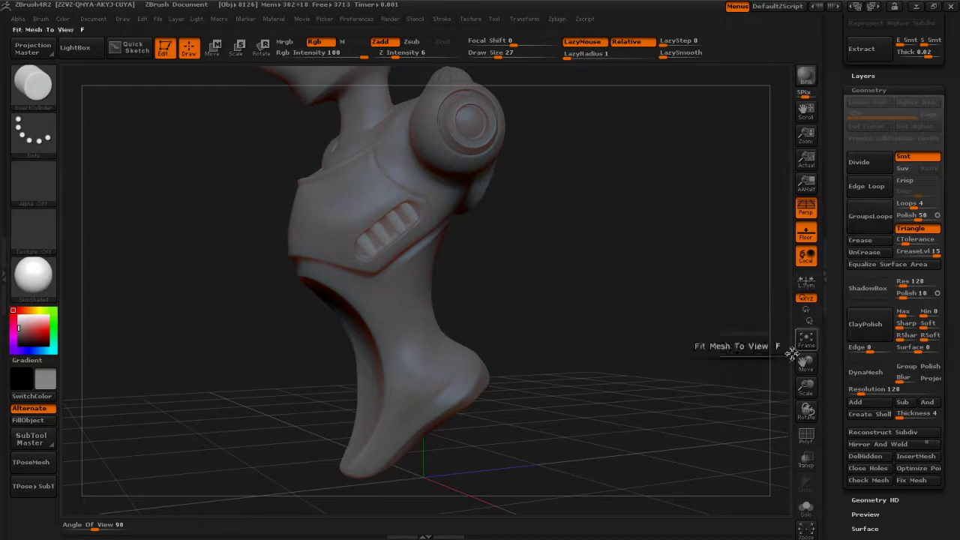
mouse_move(664, 318)
left_mouse_down()
mouse_move(664, 378)
mouse_move(659, 370)
mouse_move(653, 405)
mouse_move(630, 427)
mouse_move(600, 432)
mouse_move(661, 384)
mouse_move(699, 337)
left_mouse_up()
left_click_drag(834, 179, 846, 323)
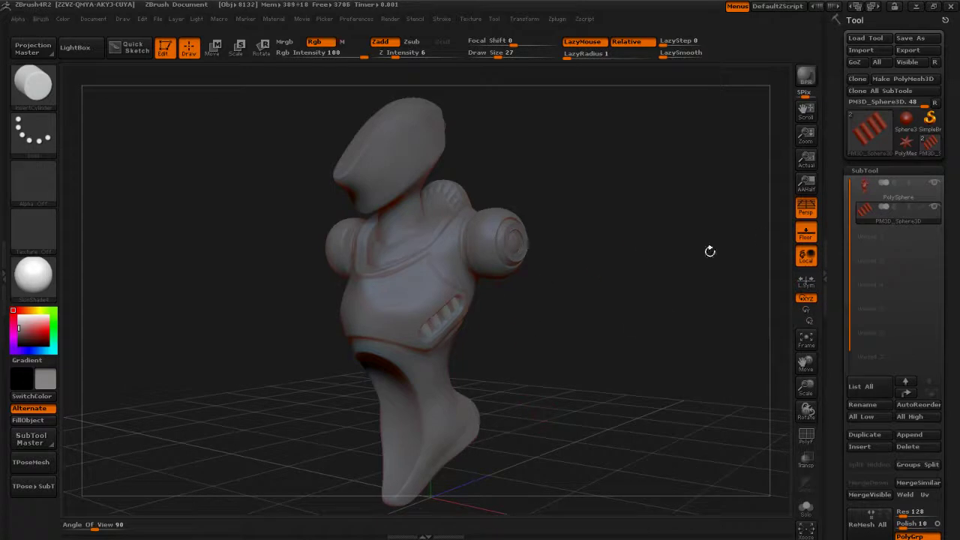
mouse_move(676, 340)
left_mouse_down()
mouse_move(643, 393)
mouse_move(643, 375)
mouse_move(689, 364)
left_mouse_up()
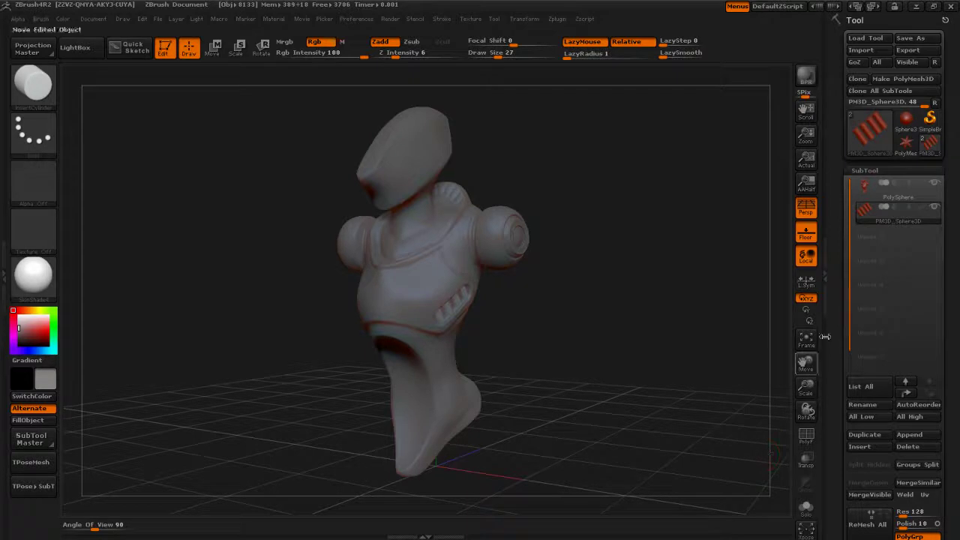
scroll(863, 338, "down", 1)
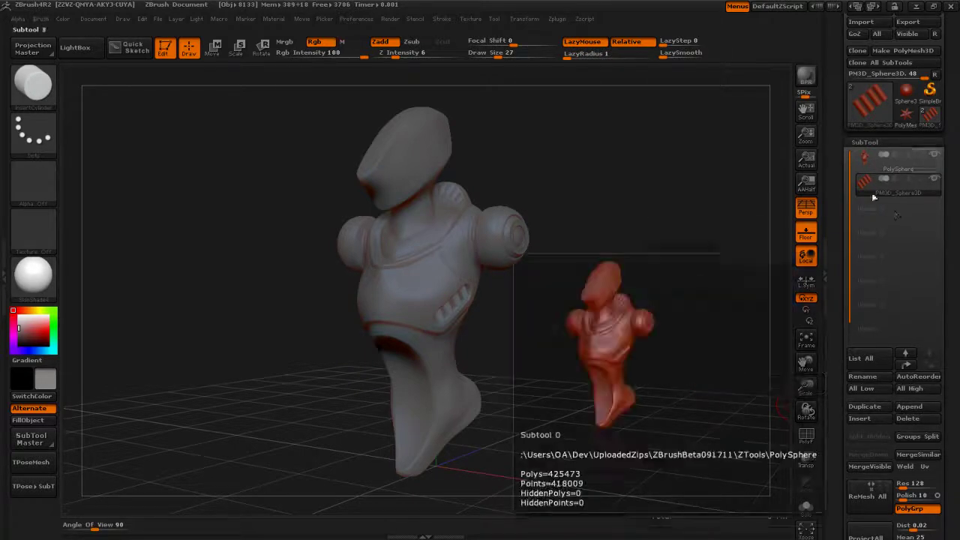
left_click(872, 407)
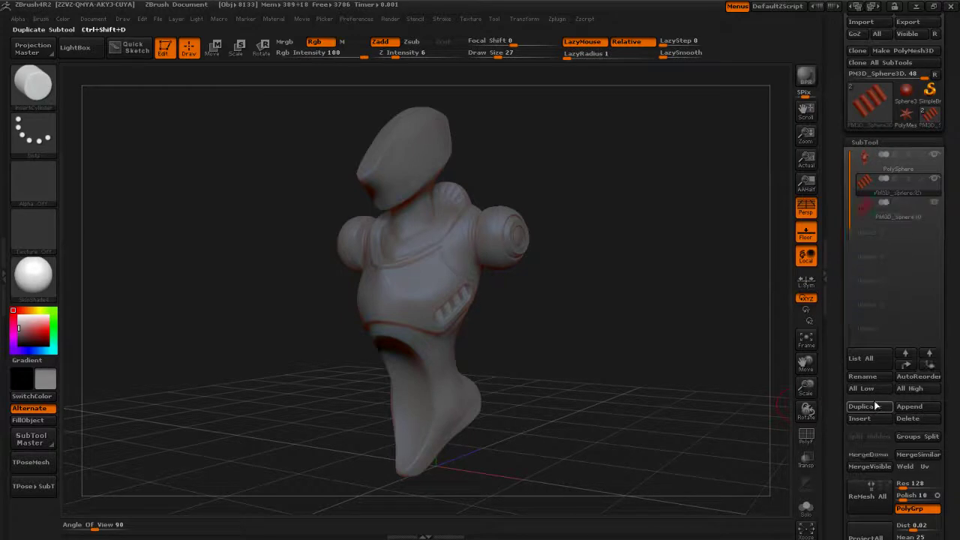
left_click(869, 206)
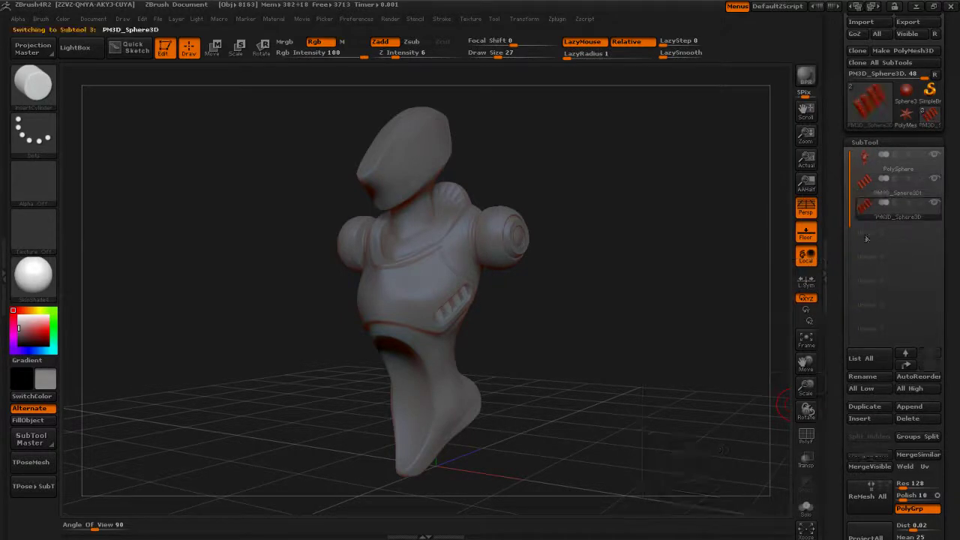
- Mirror the duplicated row of cylinders to the opposite side of the torso with the Mirror deformation
mouse_move(578, 385)
left_mouse_down()
mouse_move(570, 379)
mouse_move(582, 368)
left_mouse_up()
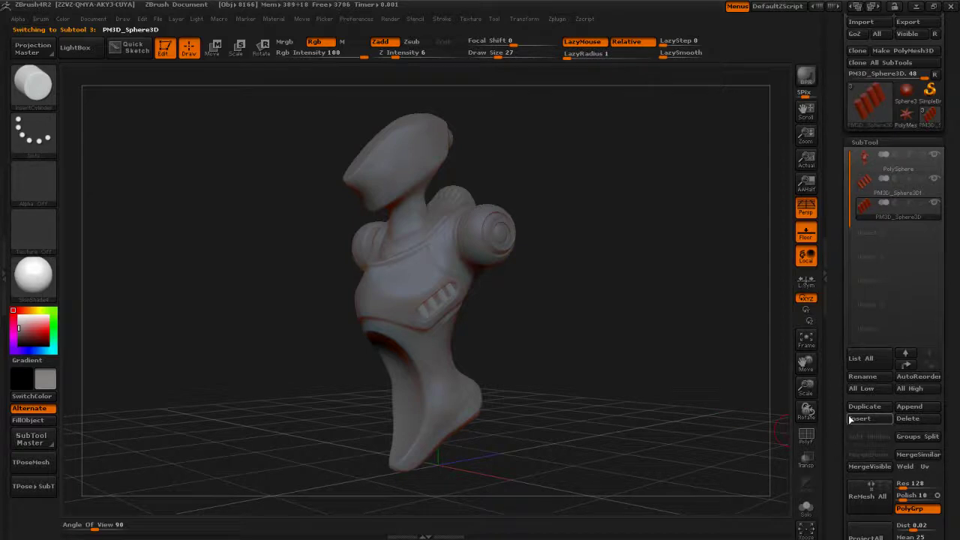
left_click_drag(839, 385, 835, 300)
left_click(866, 362)
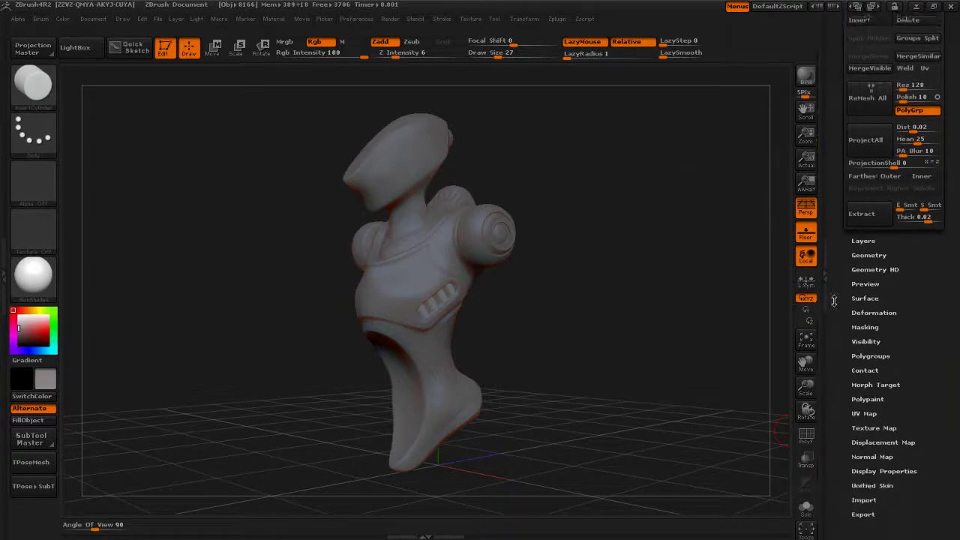
left_click(874, 309)
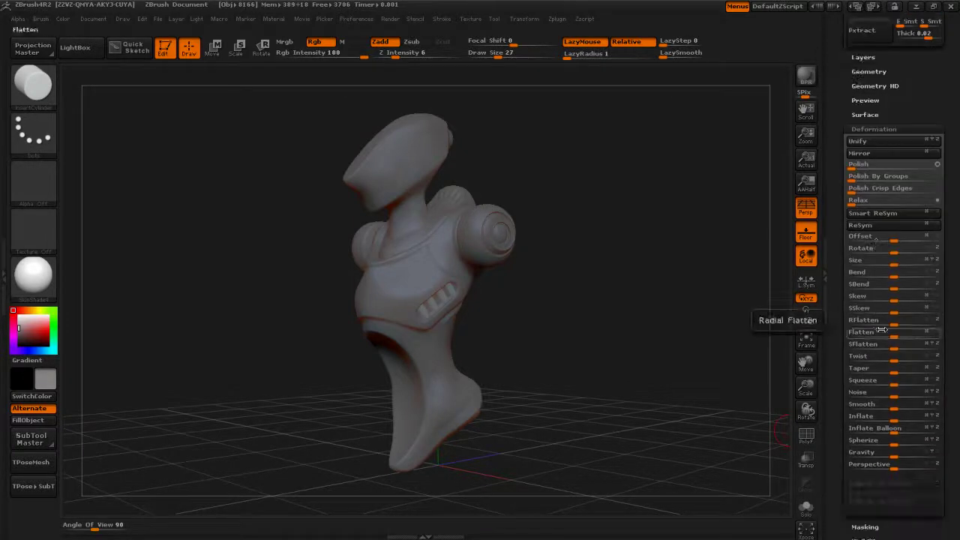
left_click_drag(843, 252, 841, 262)
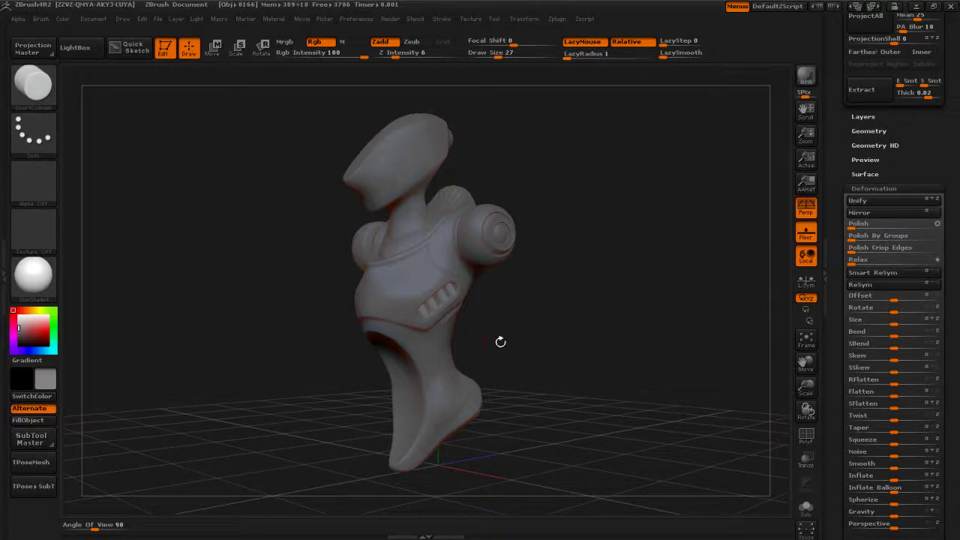
left_click_drag(500, 342, 552, 341)
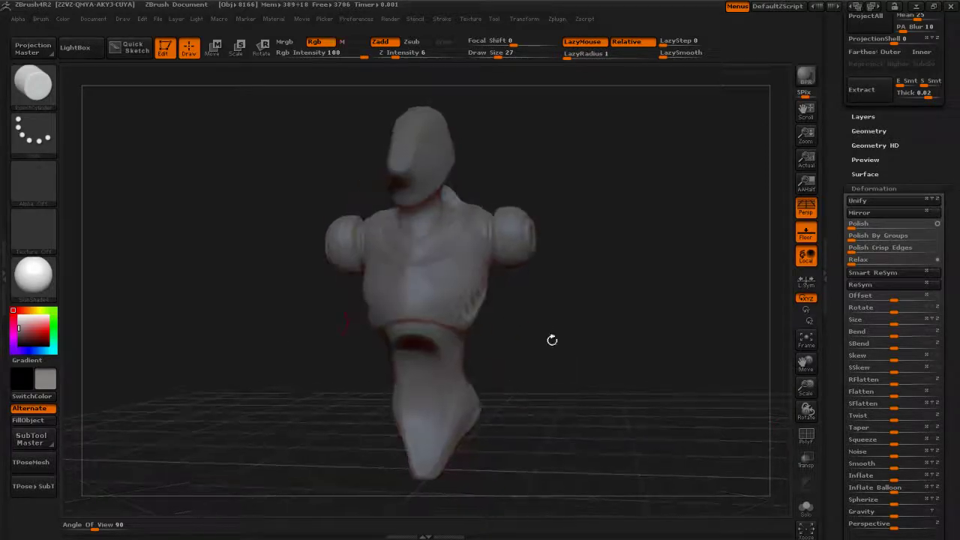
left_click(877, 214)
left_click_drag(652, 392, 722, 391)
left_click(935, 215)
left_click_drag(698, 324, 623, 304)
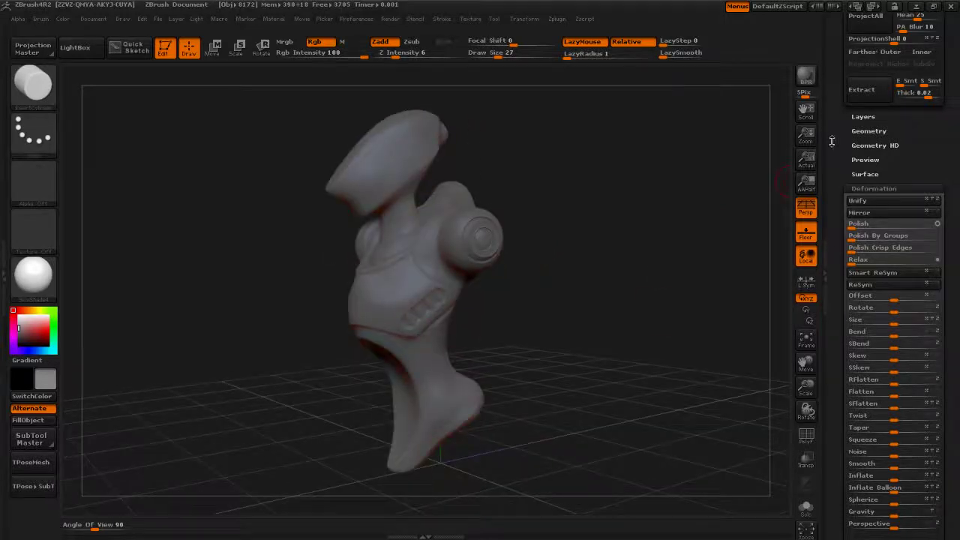
- Merge the original cylinder subtool down with its mirrored copy and accept that the merge cannot be undone
scroll(852, 210, "up", 10)
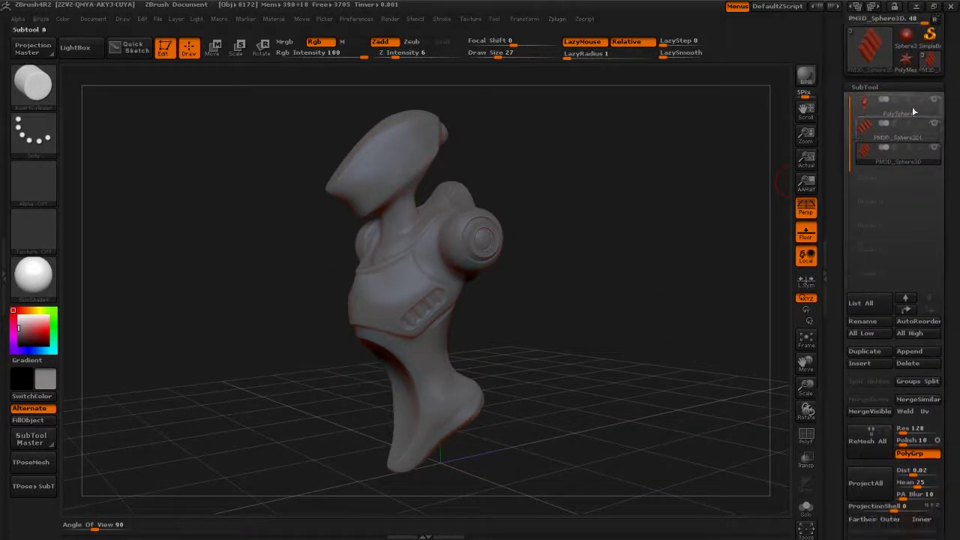
left_click(866, 134)
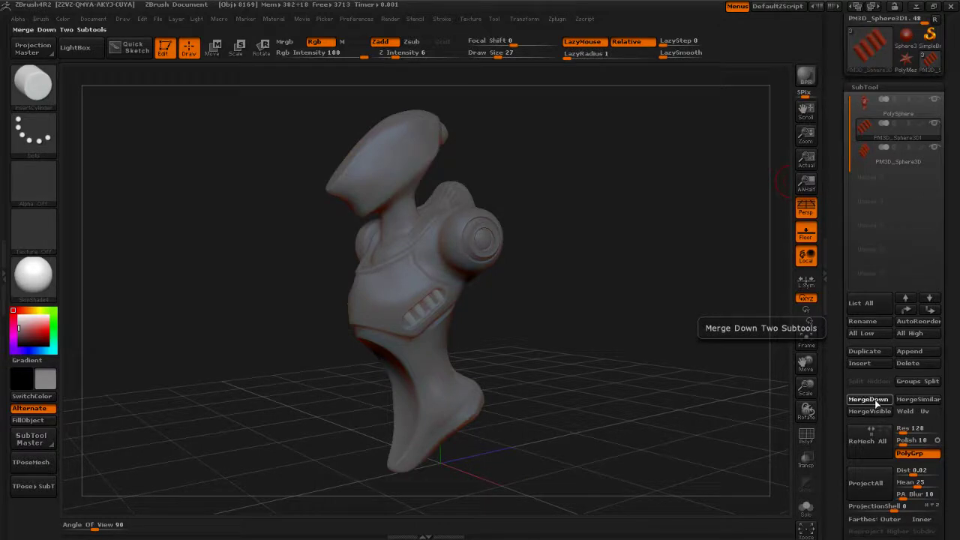
left_click(870, 400)
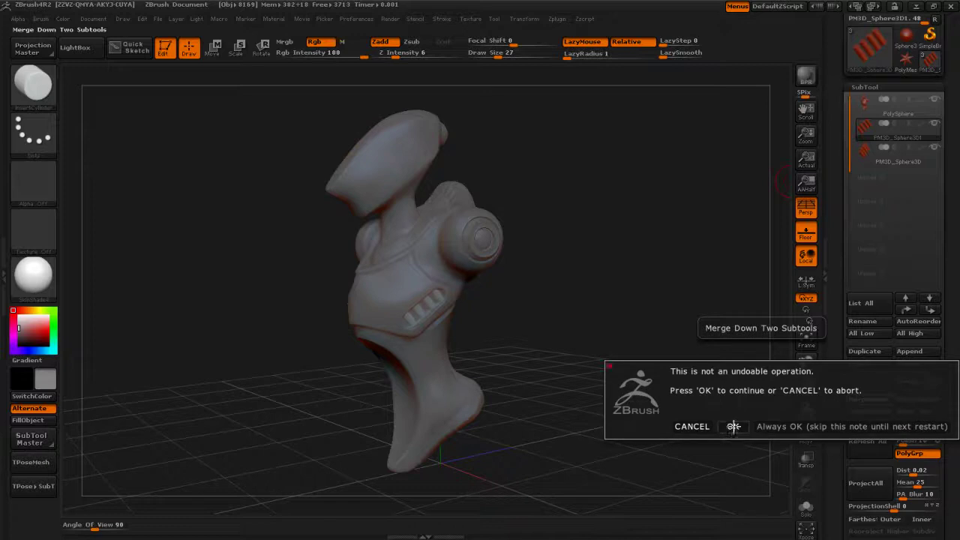
left_click(731, 426)
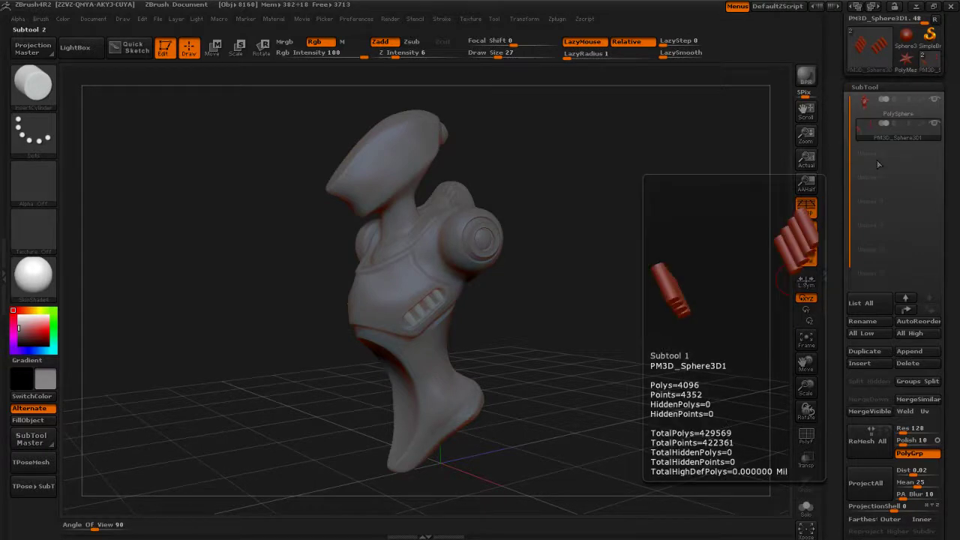
- Isolate the merged cylinder subtool in Solo mode, check both rows from several angles, and show the whole figure again
left_click_drag(654, 435, 678, 438)
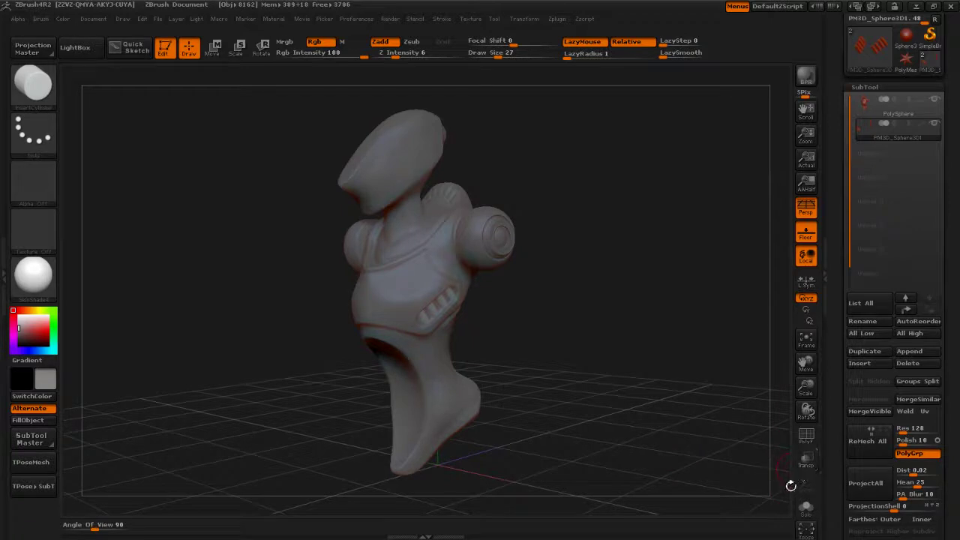
mouse_move(654, 449)
left_mouse_down()
mouse_move(623, 445)
mouse_move(638, 447)
left_mouse_up()
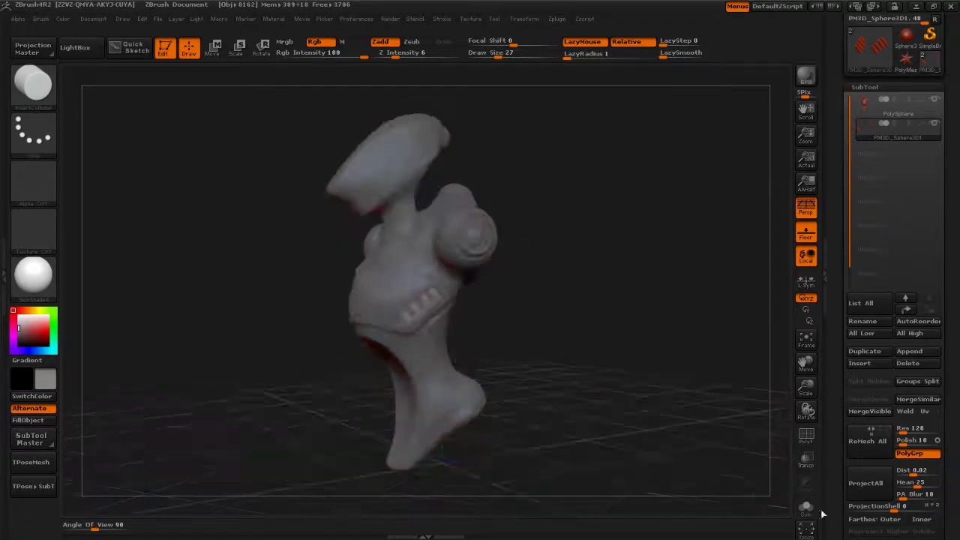
left_click(807, 510)
left_click(807, 512)
left_click(806, 511)
left_click(806, 512)
left_click(807, 512)
left_click(807, 511)
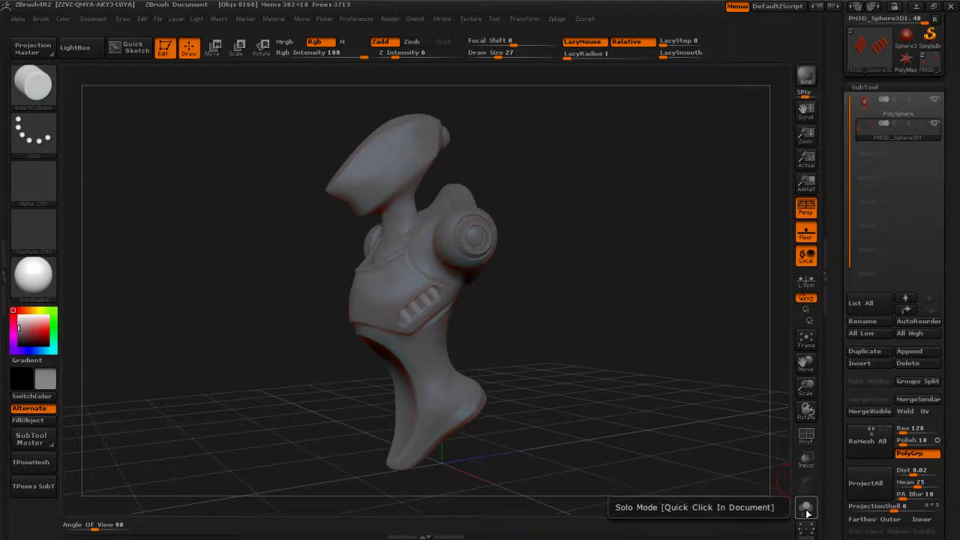
left_click(808, 511)
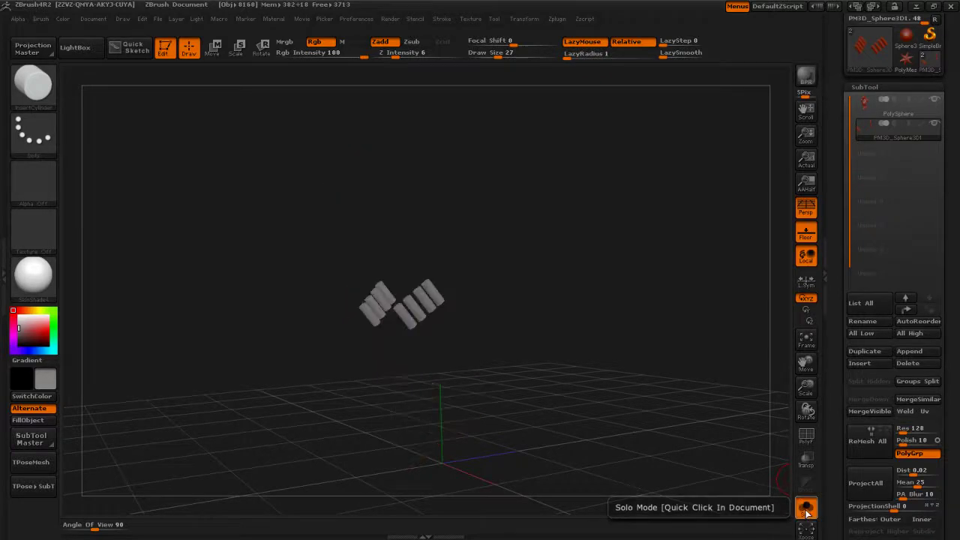
mouse_move(651, 449)
left_mouse_down()
mouse_move(623, 446)
mouse_move(635, 450)
left_mouse_up()
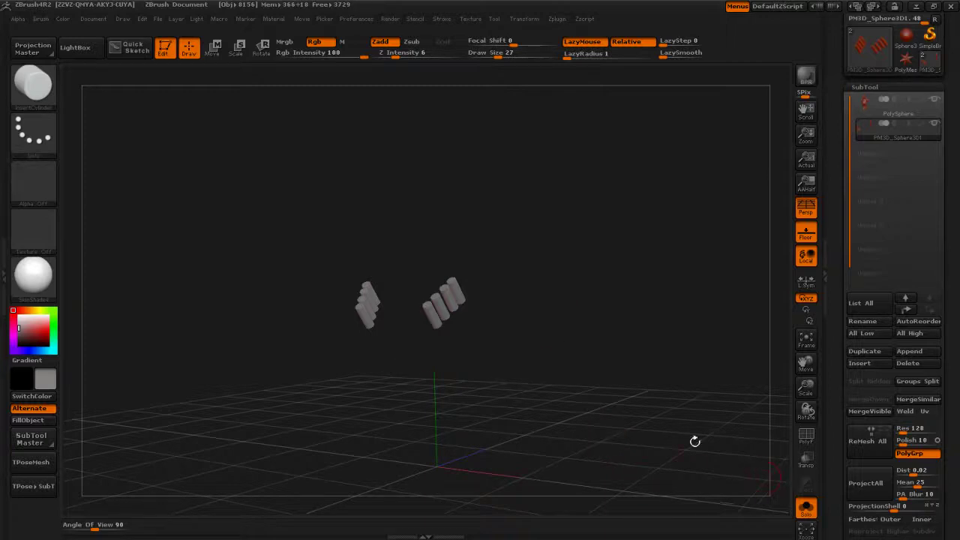
left_click(807, 510)
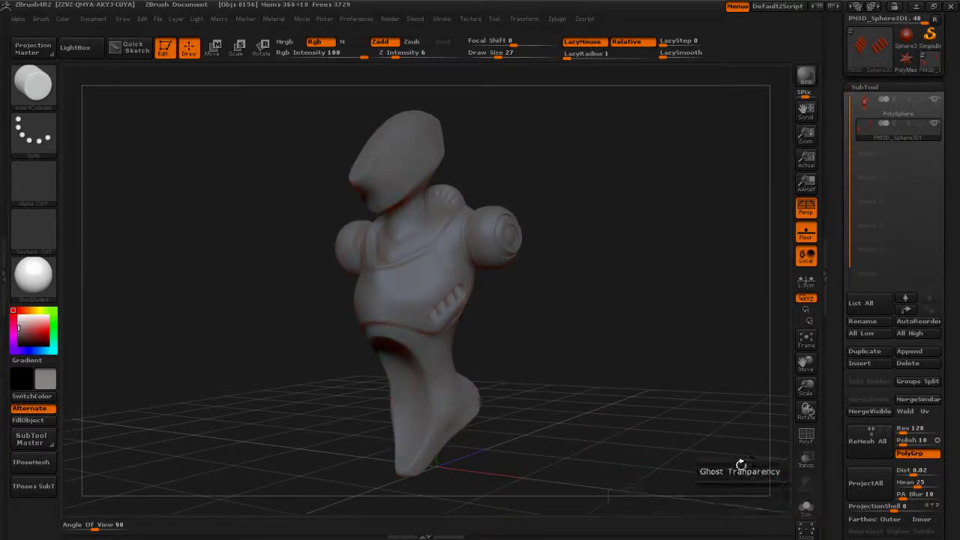
mouse_move(590, 353)
left_mouse_down()
mouse_move(574, 354)
mouse_move(619, 364)
mouse_move(606, 352)
left_mouse_up()
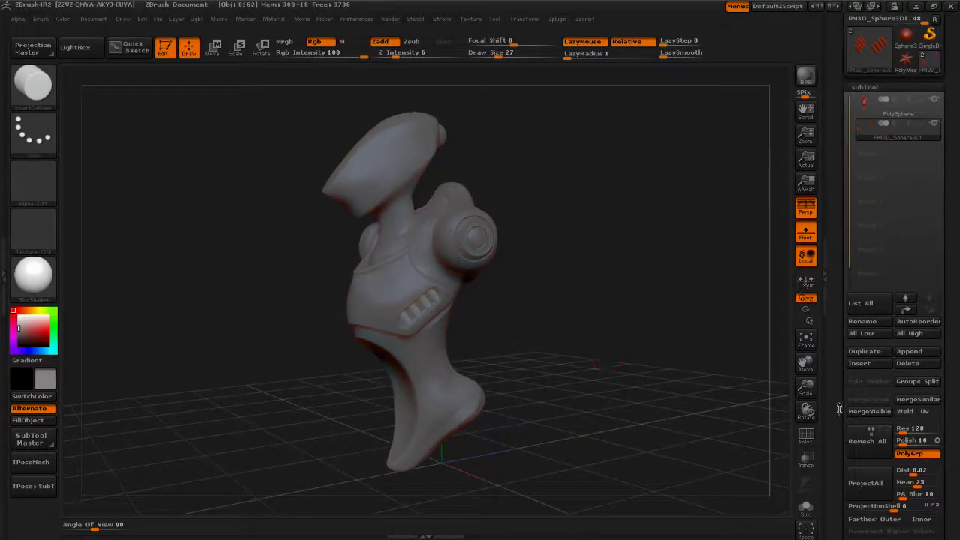
- Expand the Geometry settings containing the DynaMesh options
left_click_drag(841, 463, 840, 360)
left_click(871, 368)
left_click(871, 311)
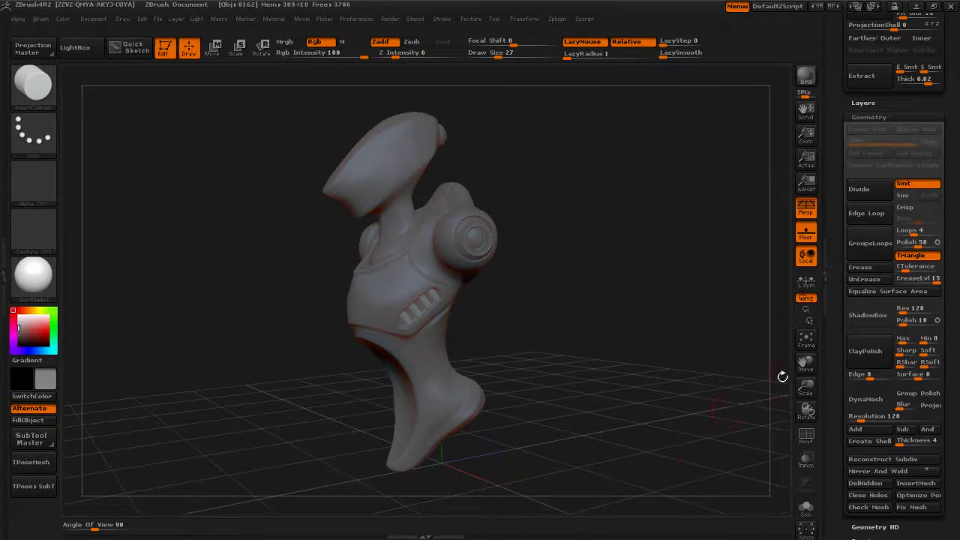
scroll(853, 342, "up", 8)
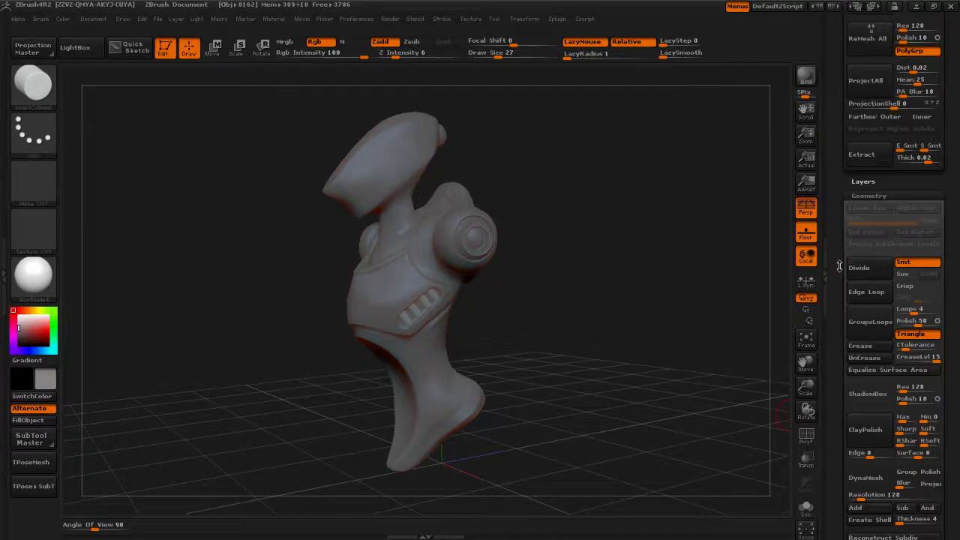
scroll(853, 342, "up", 2)
- Select the PolySphere body subtool and merge it down with the cylinder subtool, accepting the non-undoable operation
left_click_drag(506, 300, 480, 317)
mouse_move(510, 233)
left_mouse_down()
mouse_move(403, 190)
mouse_move(475, 285)
mouse_move(468, 310)
left_mouse_up()
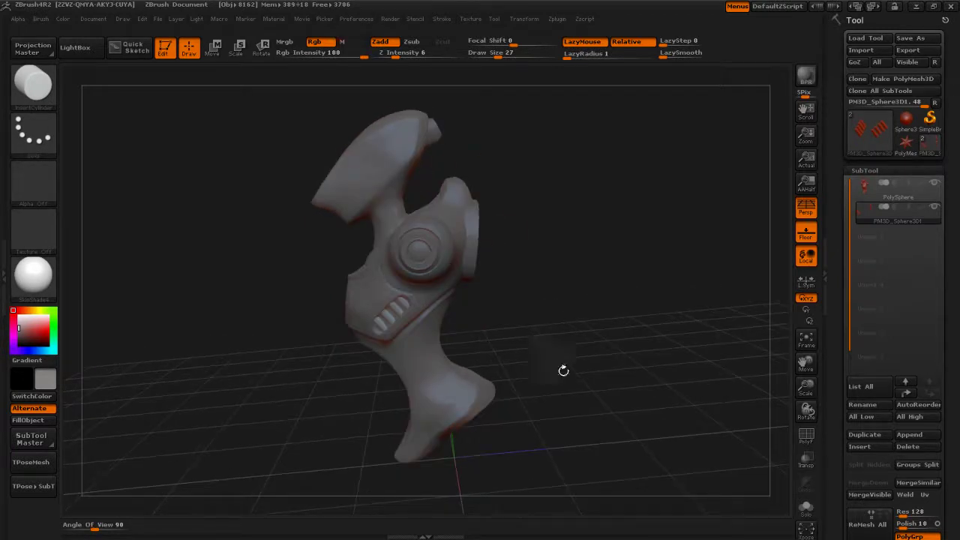
left_click(866, 190)
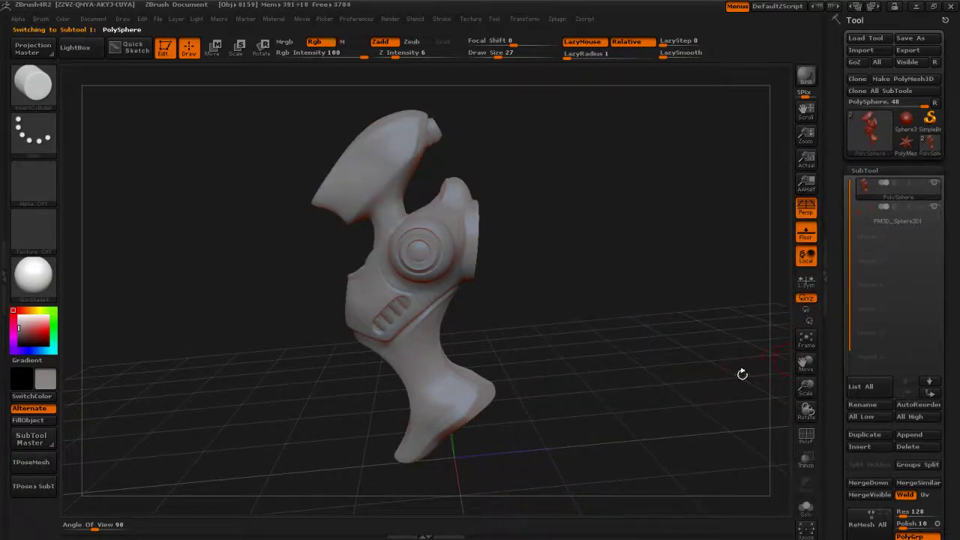
scroll(841, 376, "down", 8)
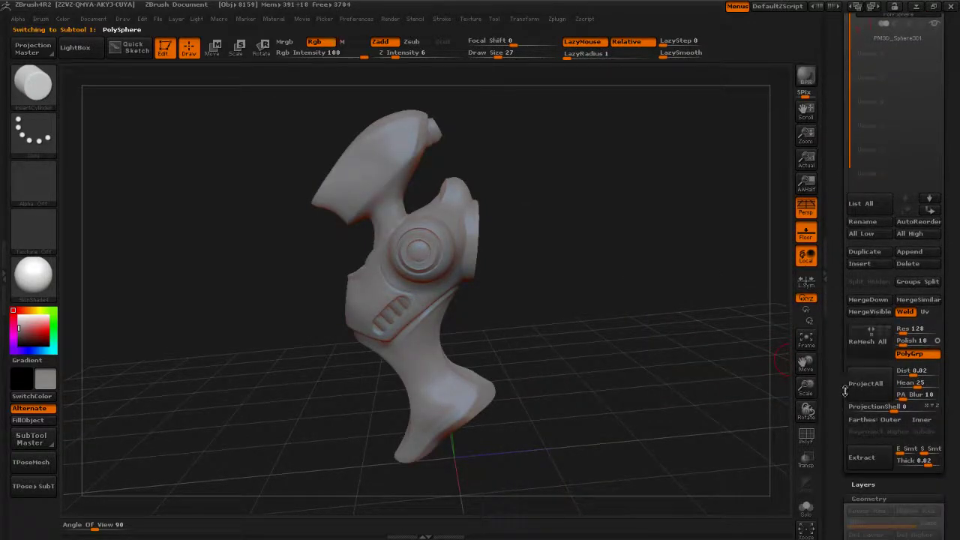
left_click(871, 300)
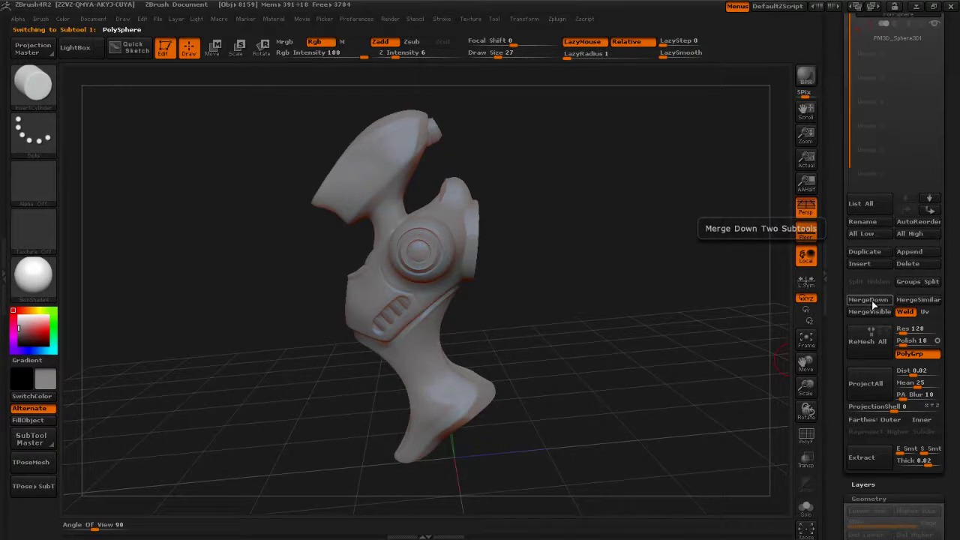
left_click(735, 327)
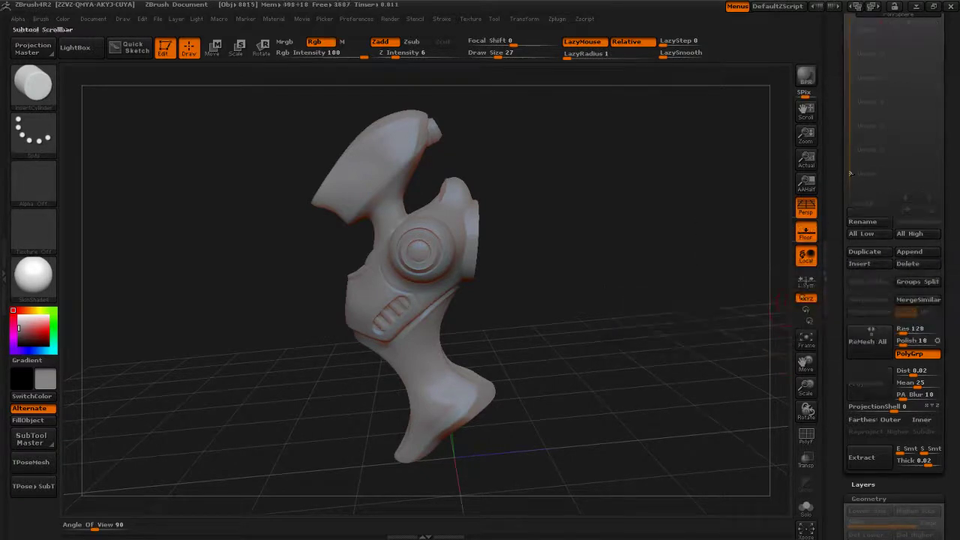
scroll(840, 217, "up", 8)
- Turn on PolyFrame and view the polygroups of the cylinders in the torso's side slot up close
left_click_drag(554, 363, 513, 353)
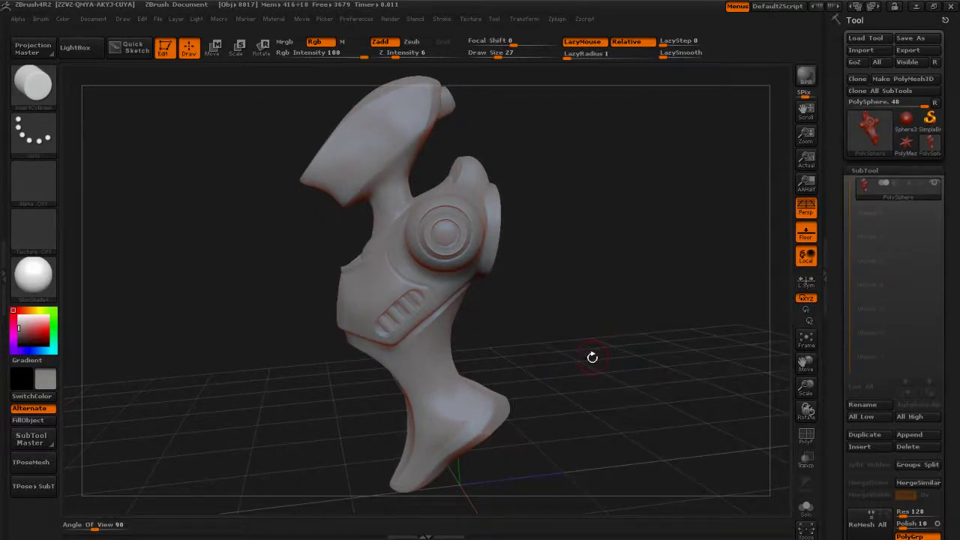
key("f")
key("shift")
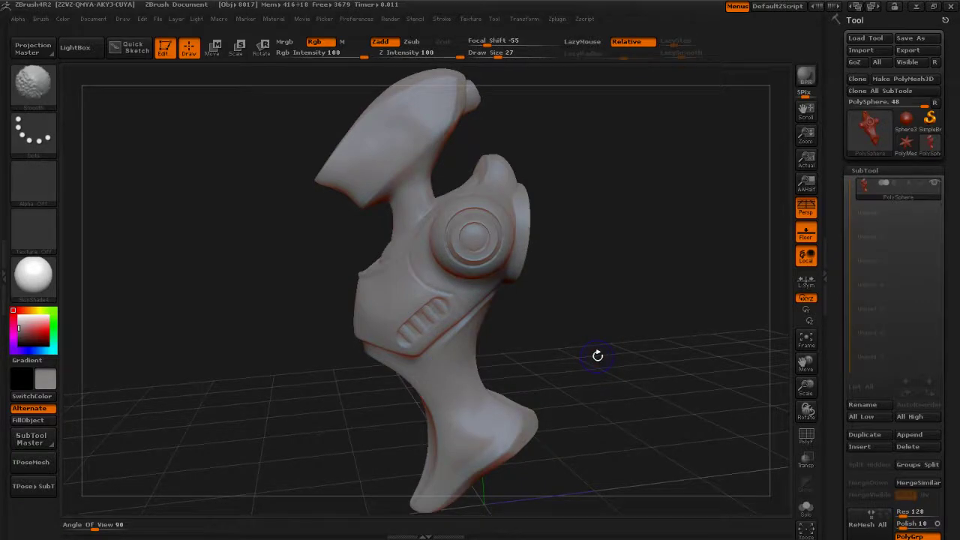
key("shift+f")
left_click_drag(598, 375, 641, 353)
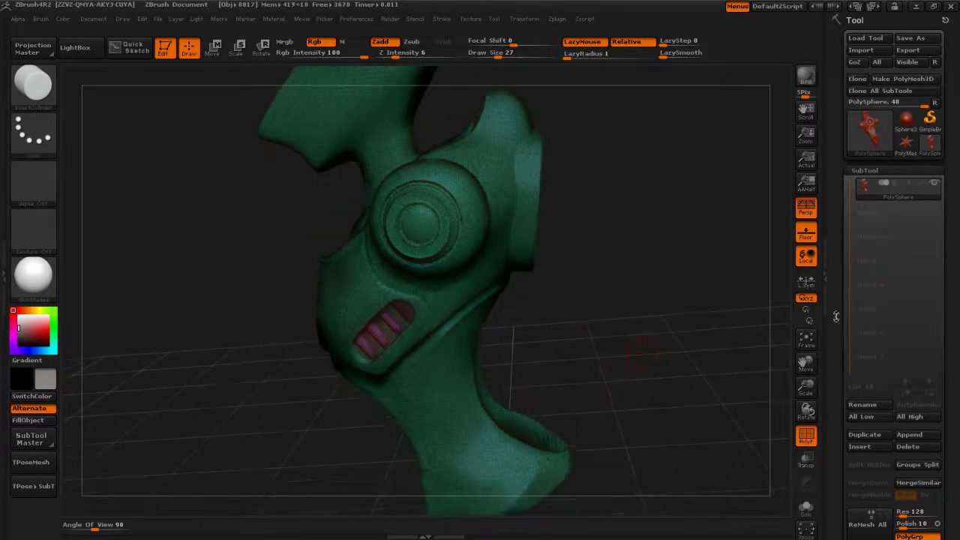
- Set the DynaMesh resolution to 512 for the merged figure
scroll(837, 389, "down", 3)
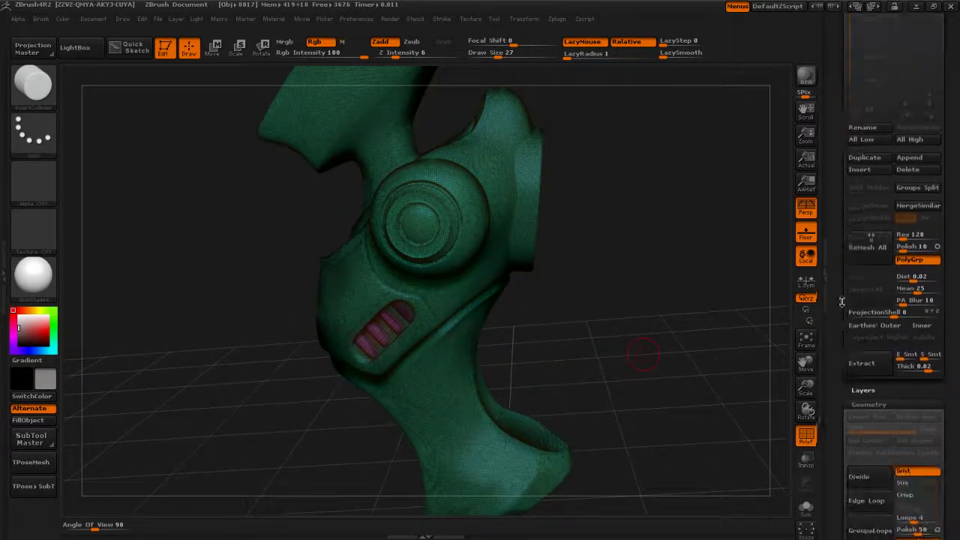
scroll(848, 359, "down", 5)
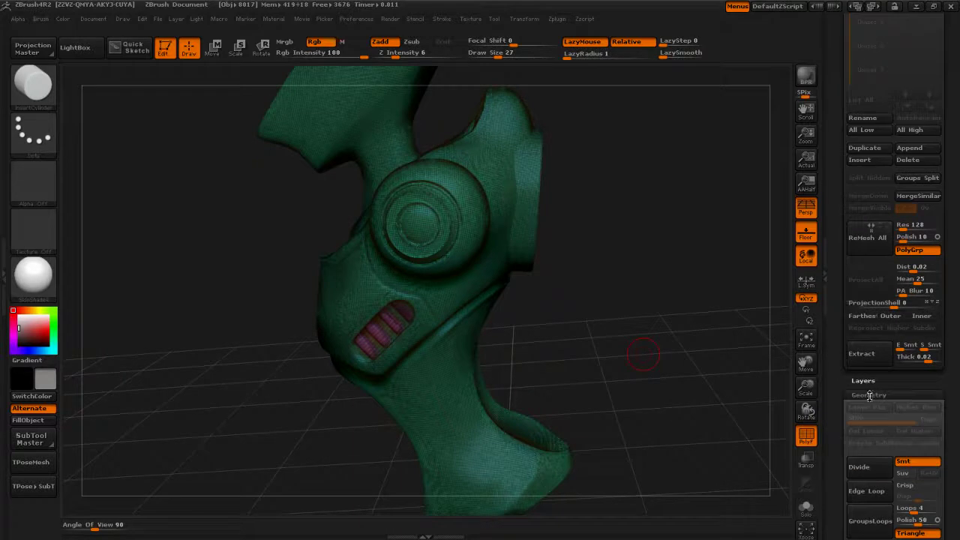
scroll(843, 380, "down", 10)
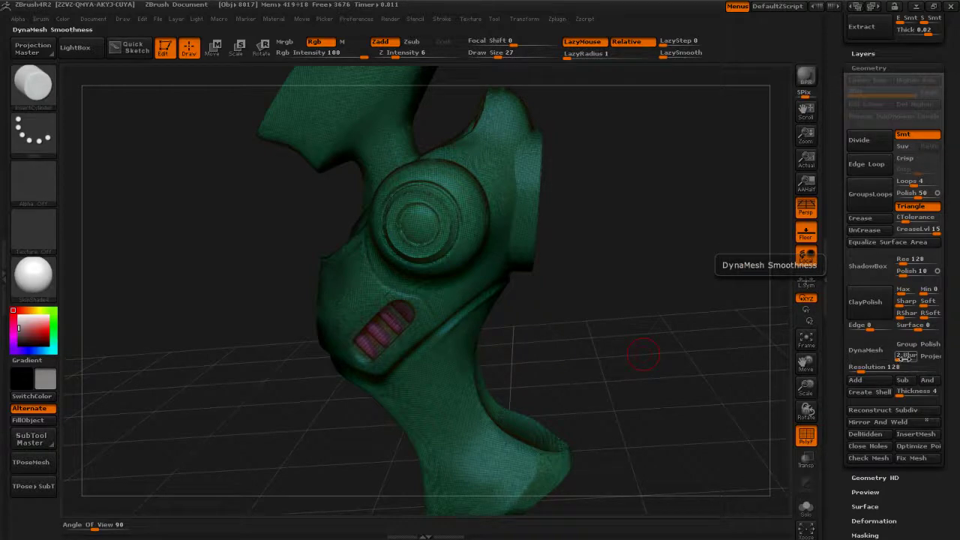
left_click(893, 367)
type("432")
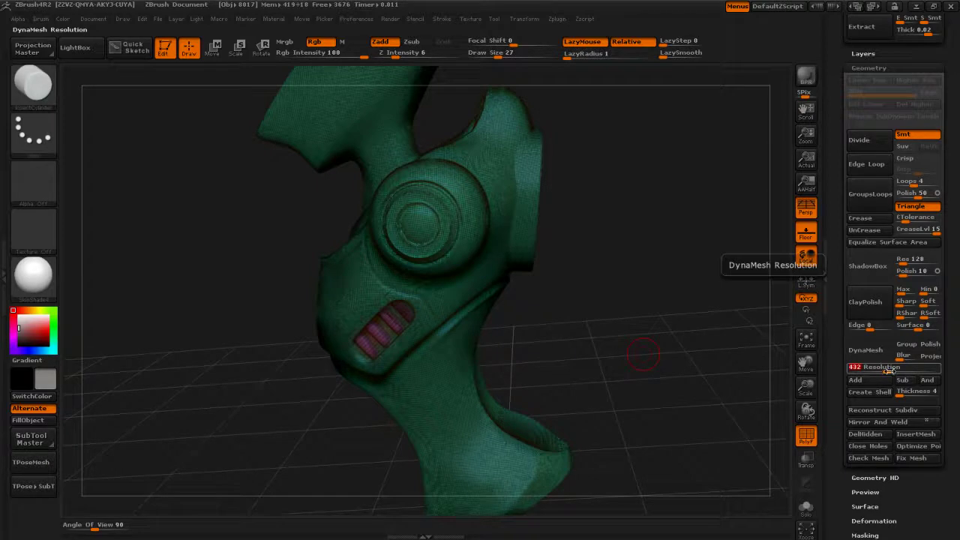
key("Return")
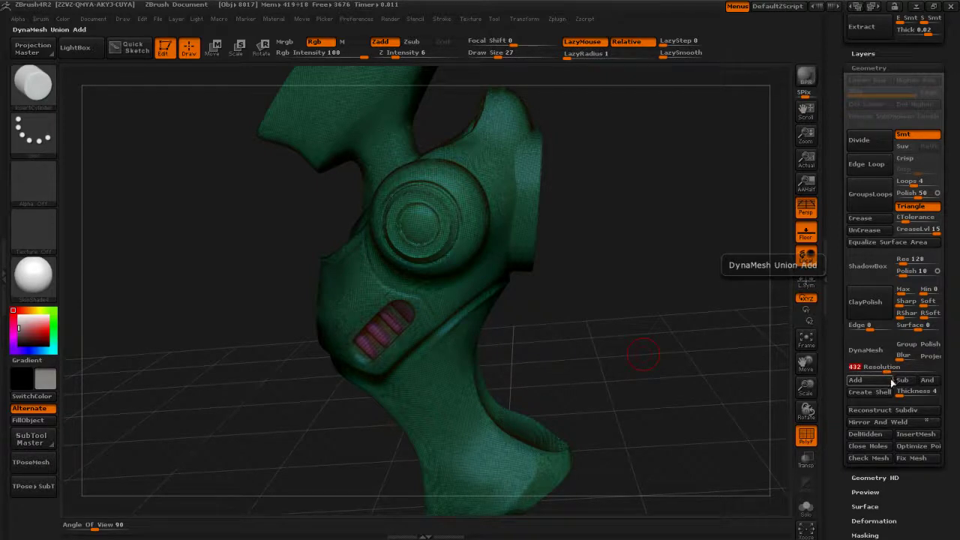
key("Tab")
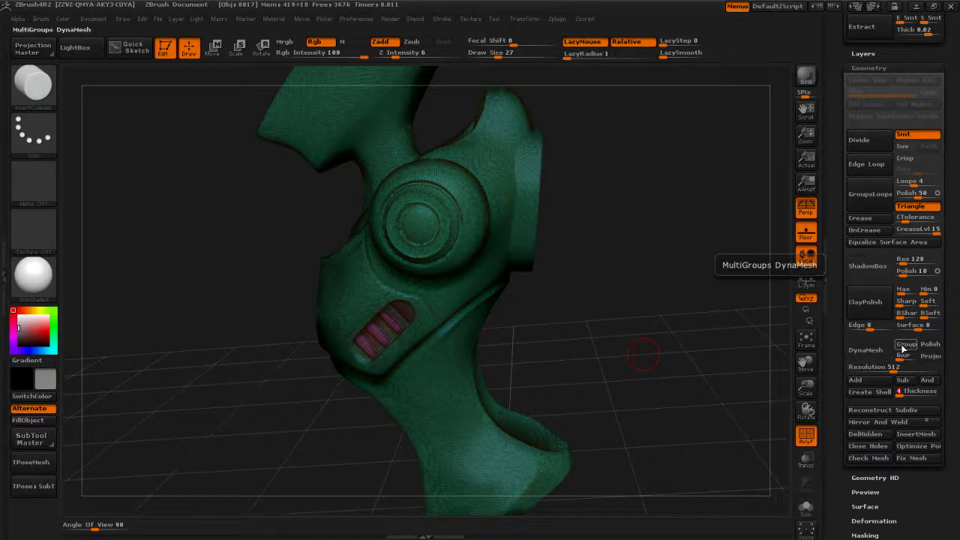
- Examine the polygroups on the back of the head, the back disc and the side-slot cylinders
left_click_drag(621, 298, 611, 440, "alt")
left_click_drag(555, 173, 502, 148)
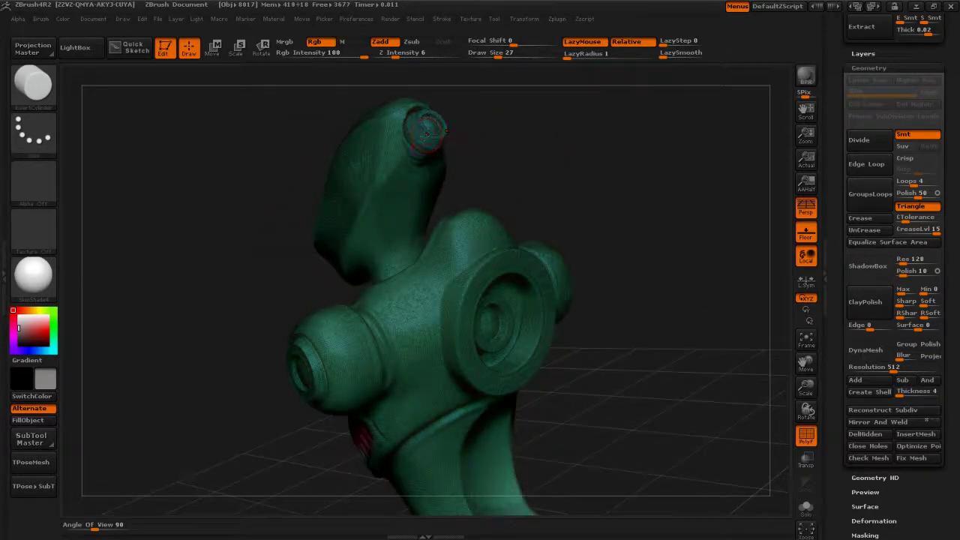
left_click_drag(524, 194, 411, 456)
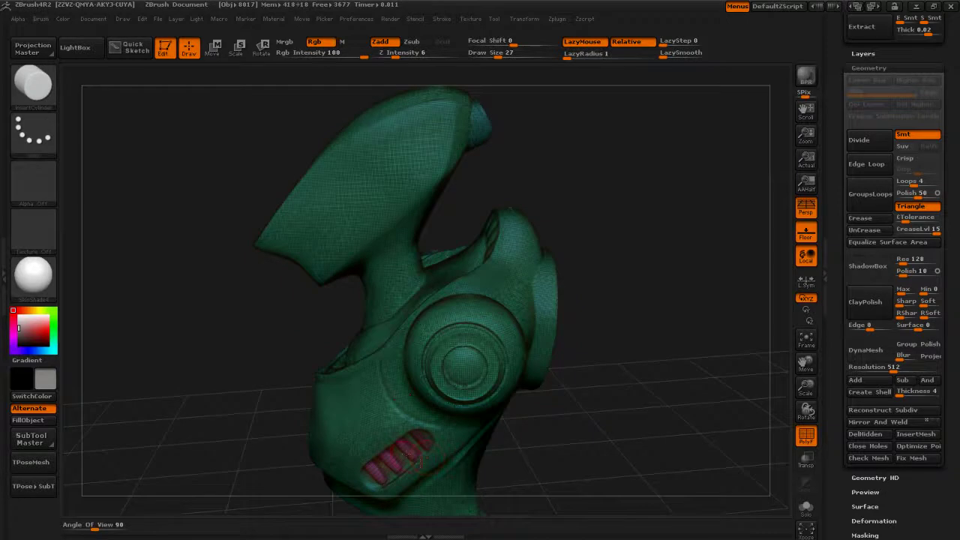
- Turn on the Group option for DynaMesh so the figure's separate polygroups are kept as individual parts
left_click_drag(464, 410, 486, 342)
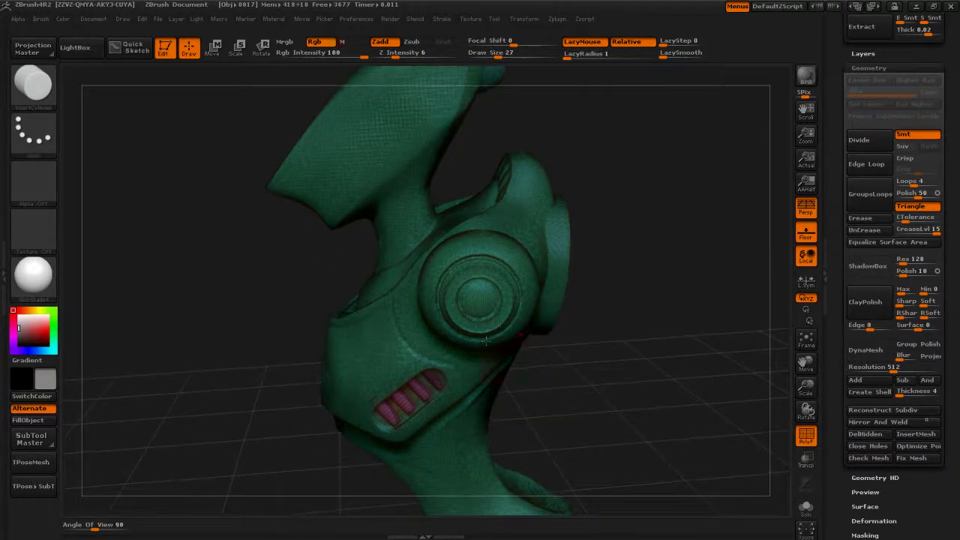
left_click_drag(579, 403, 390, 390)
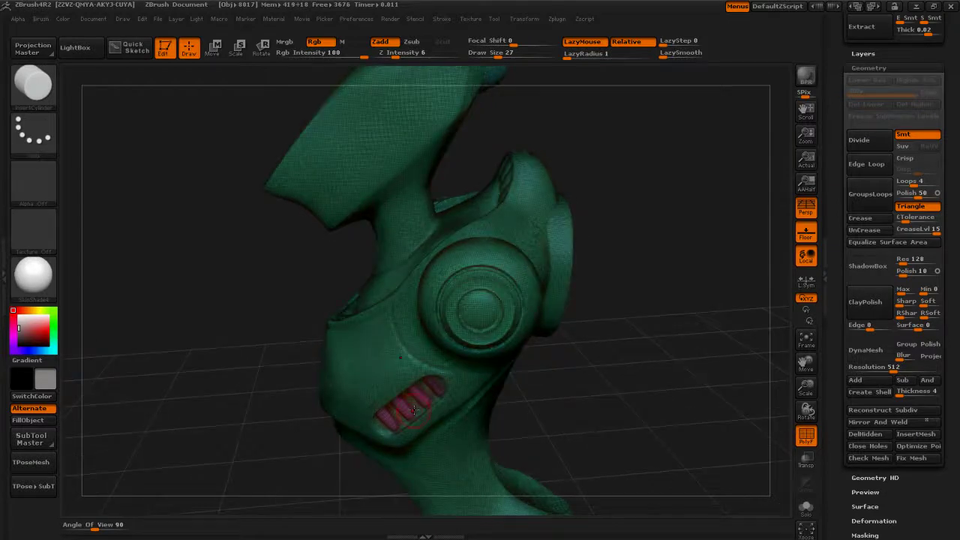
left_click_drag(548, 396, 458, 321)
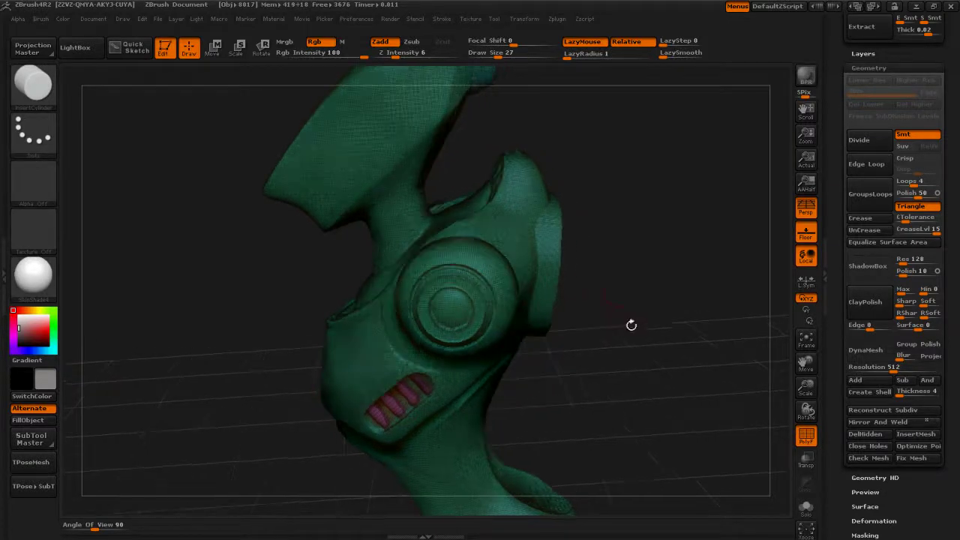
left_click_drag(631, 325, 614, 356, "alt")
left_click(906, 345)
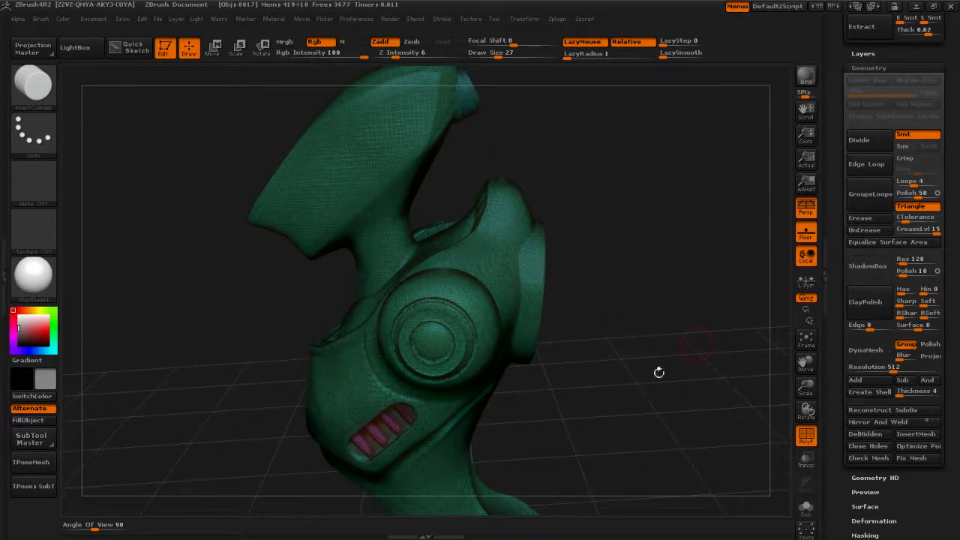
- Convert the figure to a grouped DynaMesh at resolution 512
left_click_drag(601, 373, 628, 260, "alt")
mouse_move(619, 213)
left_mouse_down("ctrl")
mouse_move(679, 296)
mouse_move(690, 355)
mouse_move(613, 240)
left_mouse_up("ctrl")
key("ctrl")
left_click_drag(632, 358, 602, 351)
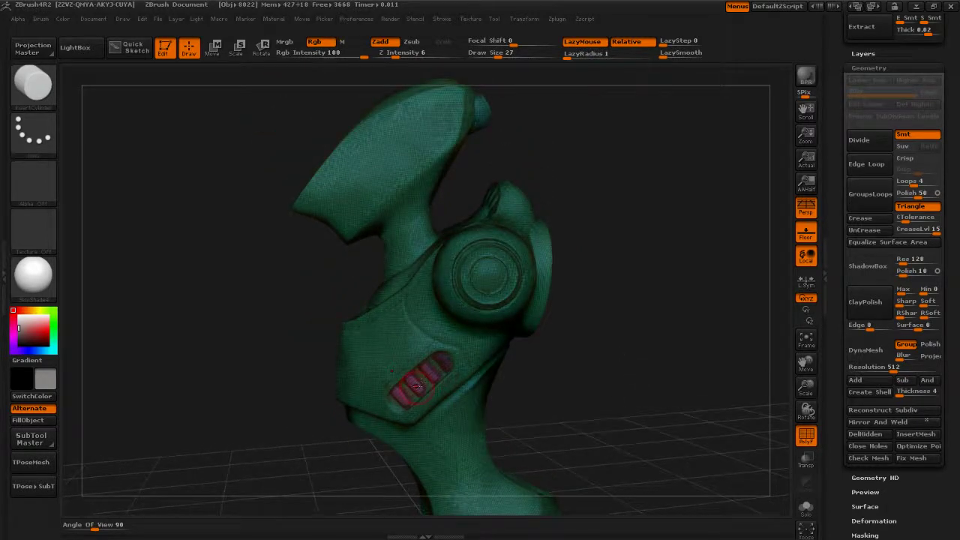
left_click_drag(554, 369, 609, 364)
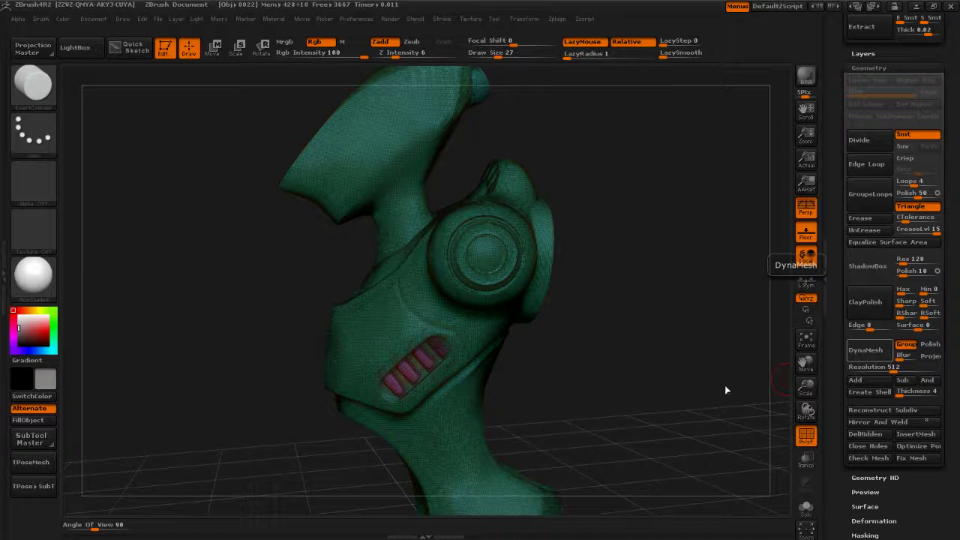
mouse_move(683, 388)
left_mouse_down()
mouse_move(664, 408)
mouse_move(659, 395)
mouse_move(665, 402)
left_mouse_up()
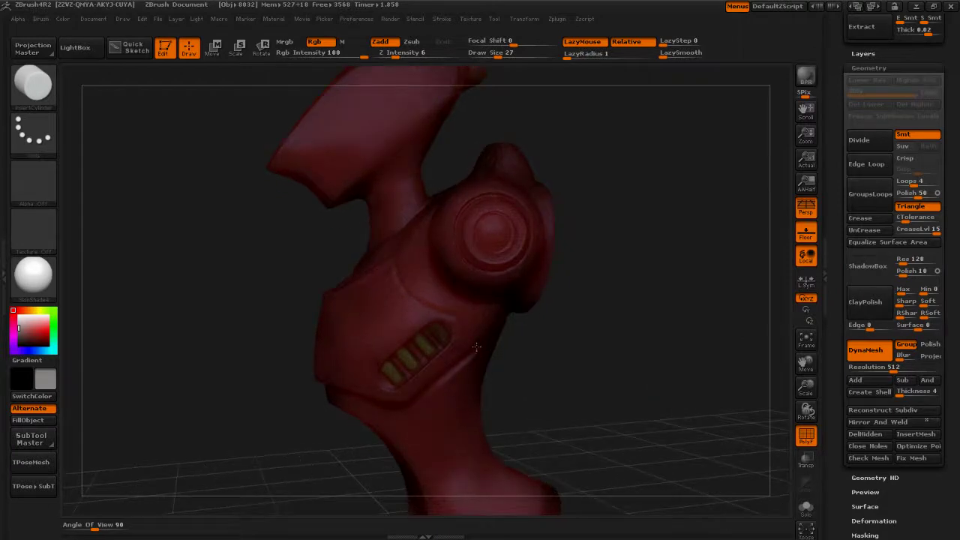
- Isolate the four side-slot cylinders by polygroup, and invert the visibility to inspect the slot in the torso without them
key("b")
key("s")
key("t")
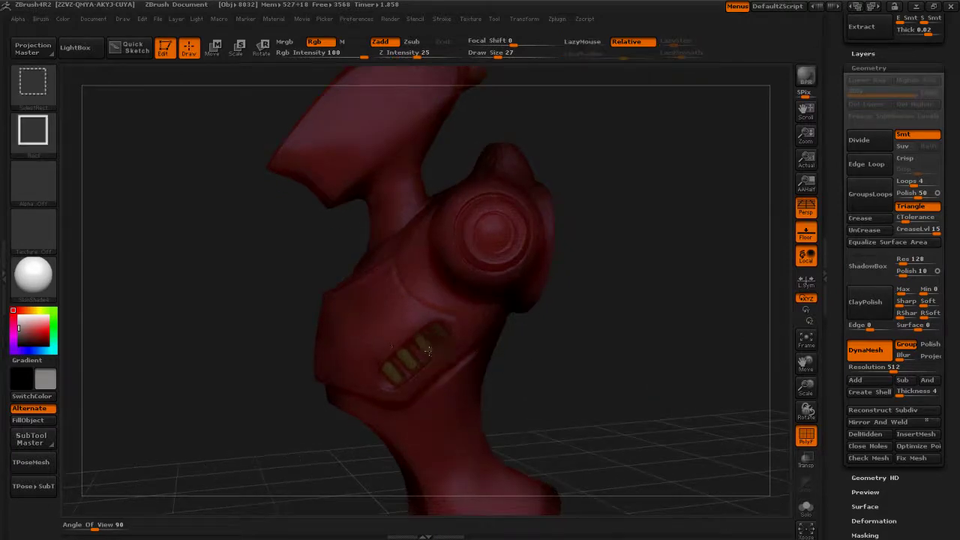
left_click(439, 354, "ctrl+shift")
mouse_move(504, 352)
left_mouse_down()
mouse_move(554, 355)
mouse_move(574, 366)
mouse_move(575, 379)
mouse_move(594, 383)
mouse_move(555, 376)
left_mouse_up()
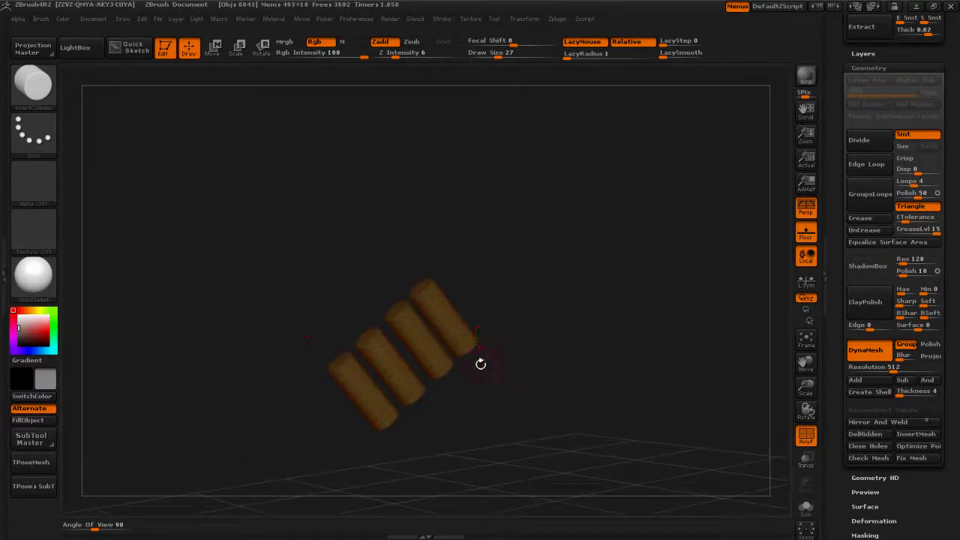
key("ctrl+shift")
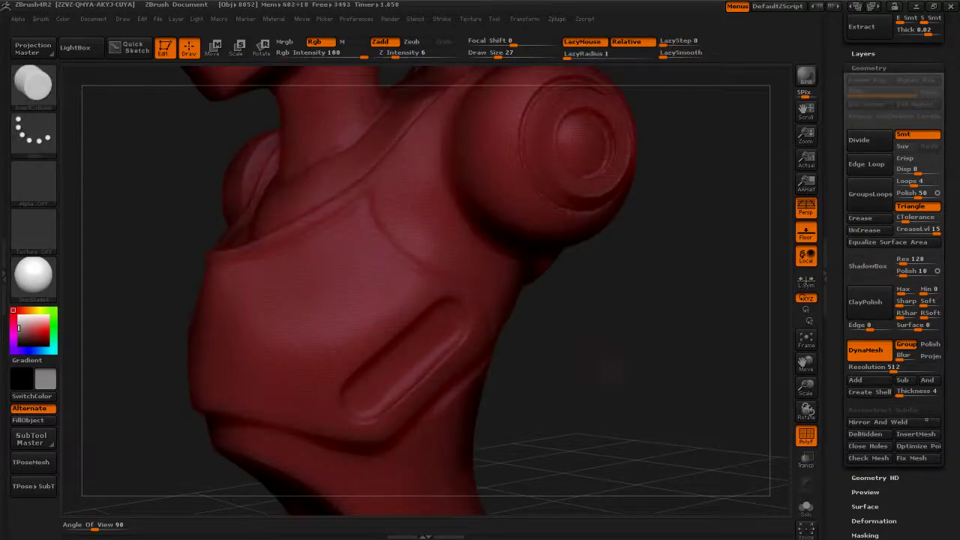
- Show the full mesh and hide the cylinders in the torso's opposite side slot to check the body behind them
mouse_move(579, 352)
left_mouse_down()
mouse_move(564, 375)
mouse_move(628, 358)
mouse_move(632, 368)
left_mouse_up()
key("ctrl+shift")
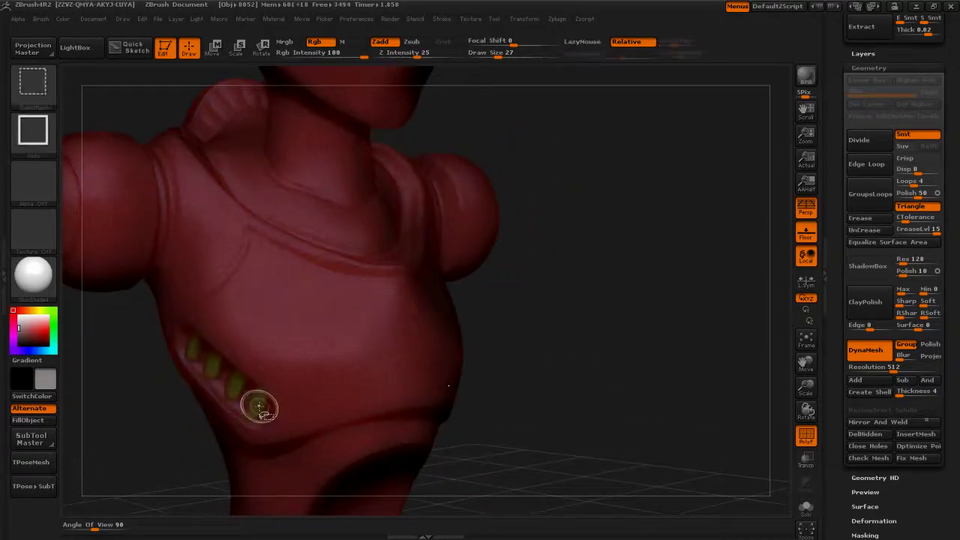
left_click(259, 406, "ctrl+shift")
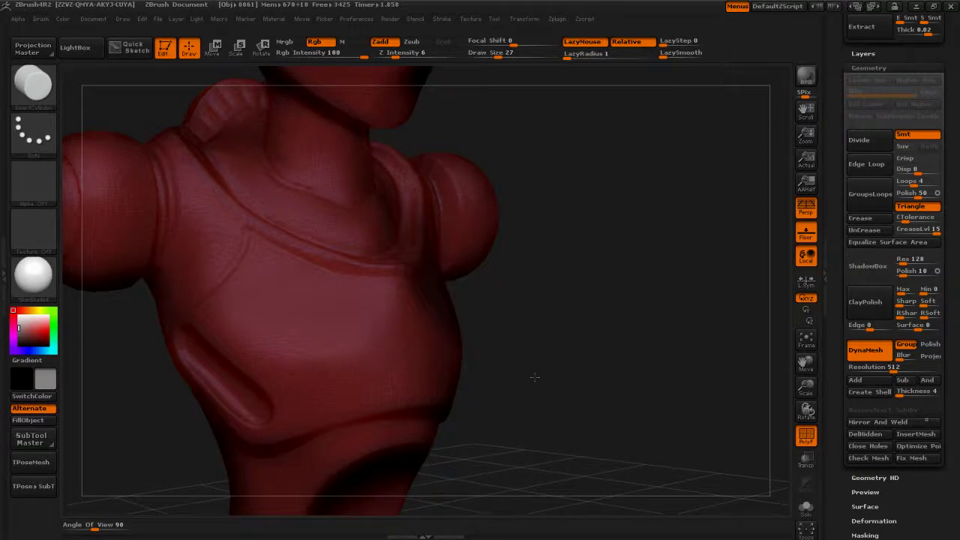
left_click_drag(535, 378, 378, 379)
- Isolate the cylinder on the back of the head, and invert the visibility so only that cylinder is hidden
key("ctrl+shift")
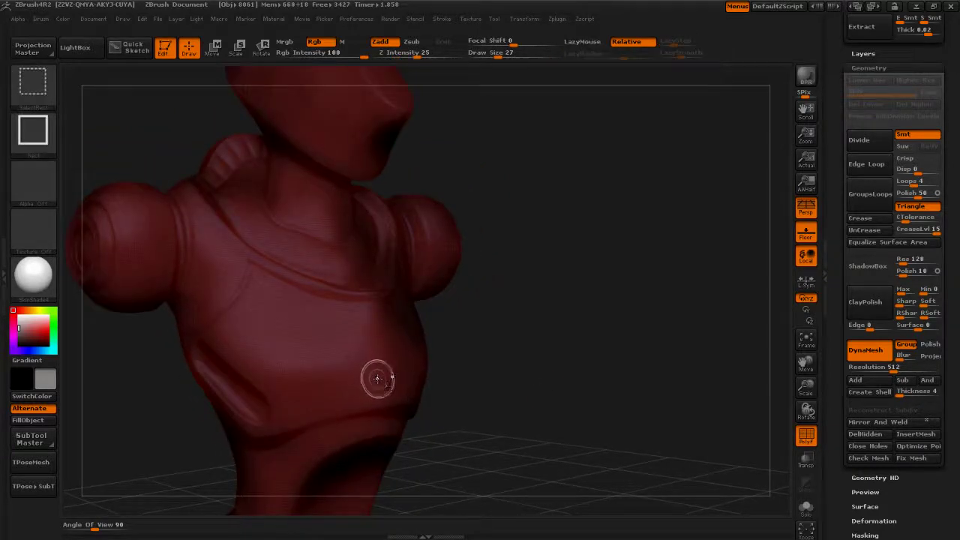
left_click(379, 378, "ctrl+shift")
mouse_move(487, 257)
left_mouse_down("alt")
mouse_move(545, 429)
mouse_move(547, 420)
left_mouse_up("alt")
left_click_drag(561, 370, 519, 241)
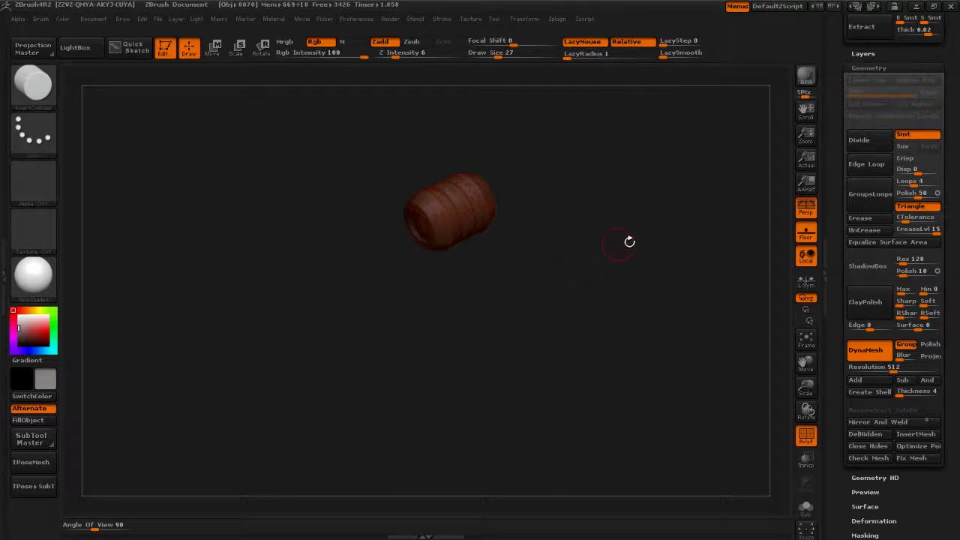
mouse_move(593, 149)
left_mouse_down("ctrl+shift")
mouse_move(624, 182)
mouse_move(666, 280)
left_mouse_up("ctrl+shift")
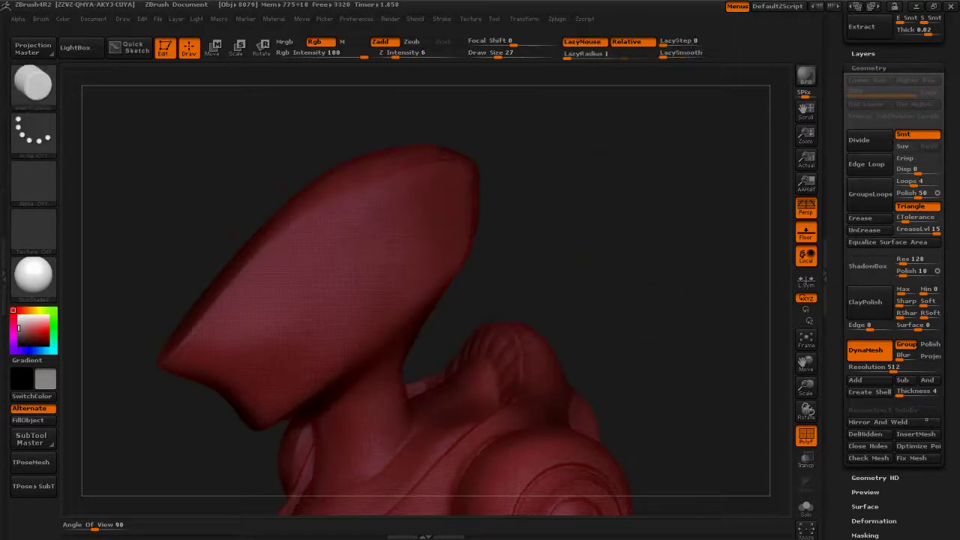
- Combine the visible body and side-slot cylinders into a single polygroup
left_click_drag(606, 294, 596, 284, "alt")
left_click_drag(540, 417, 618, 163)
left_click_drag(536, 369, 589, 239)
left_click_drag(576, 335, 441, 338)
left_click_drag(508, 343, 432, 345)
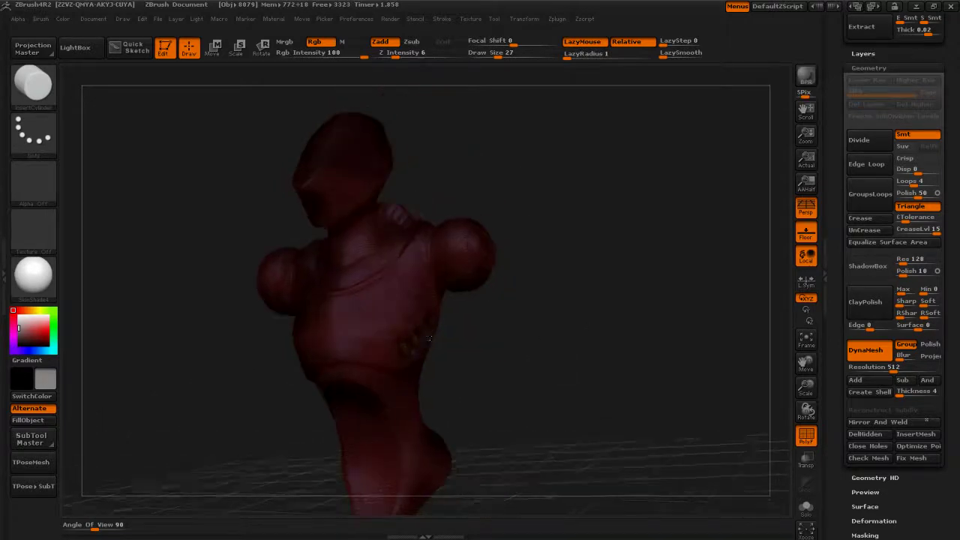
left_click_drag(514, 362, 533, 357)
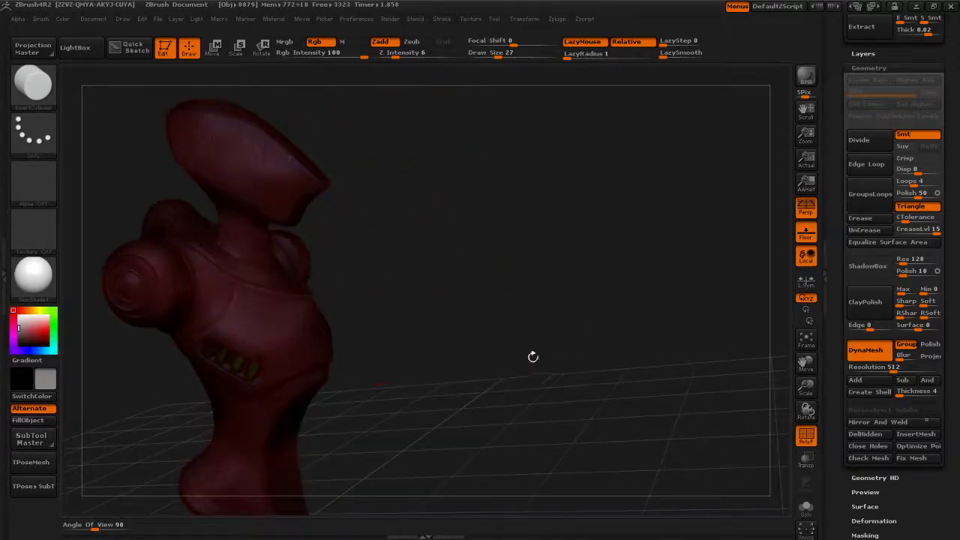
left_click_drag(577, 379, 660, 376)
left_click_drag(837, 412, 835, 312)
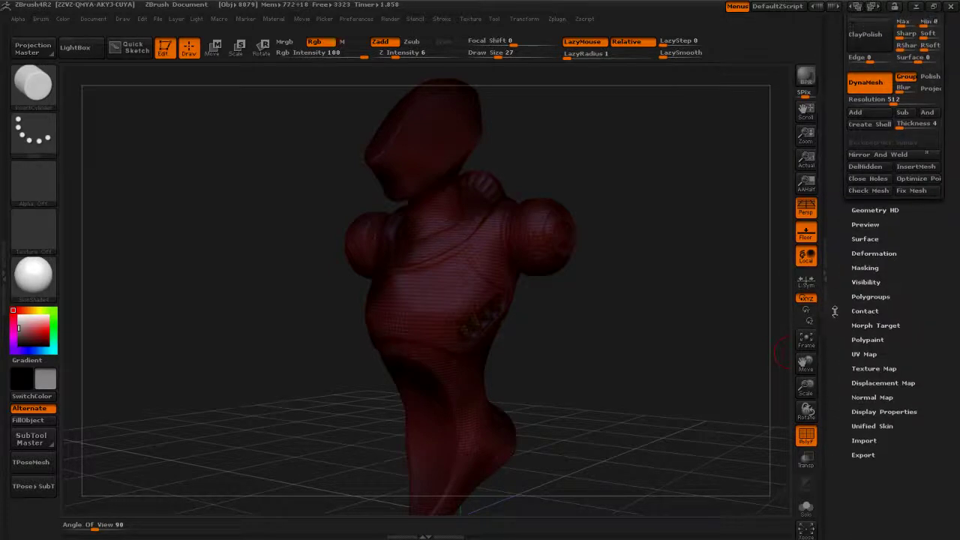
left_click(871, 297)
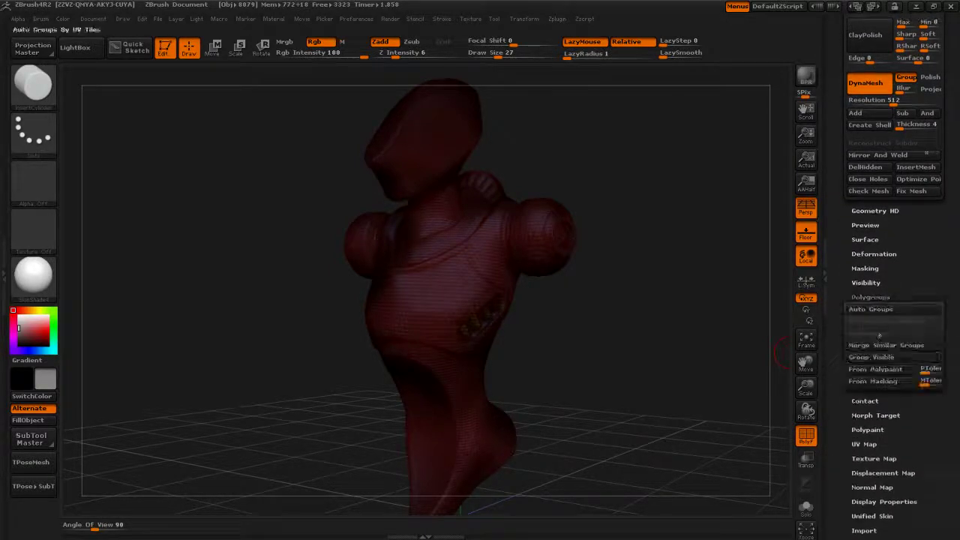
left_click(878, 358)
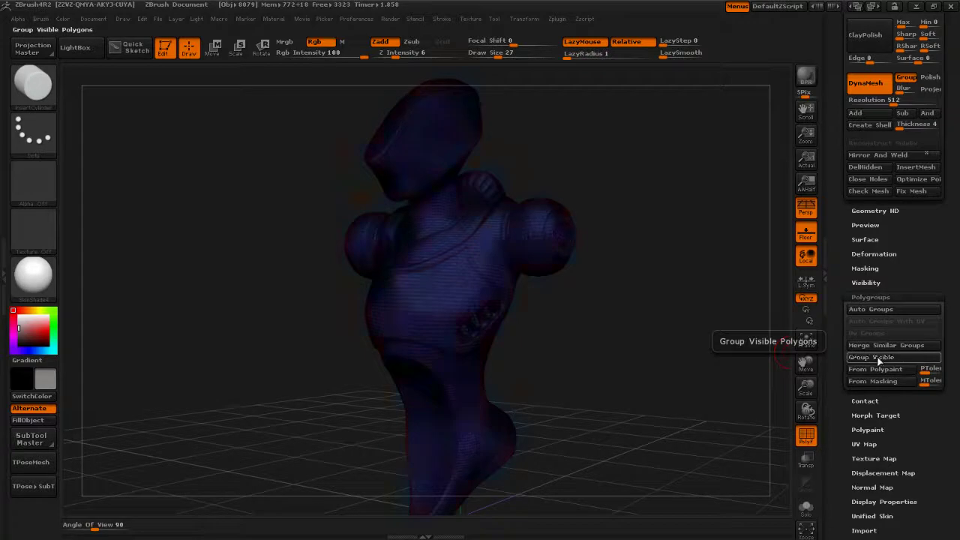
- Unhide the cylinder on the back of the head and check its polygroup against the body's
mouse_move(642, 366)
left_mouse_down()
mouse_move(629, 368)
mouse_move(643, 367)
mouse_move(655, 338)
mouse_move(639, 343)
mouse_move(667, 388)
left_mouse_up()
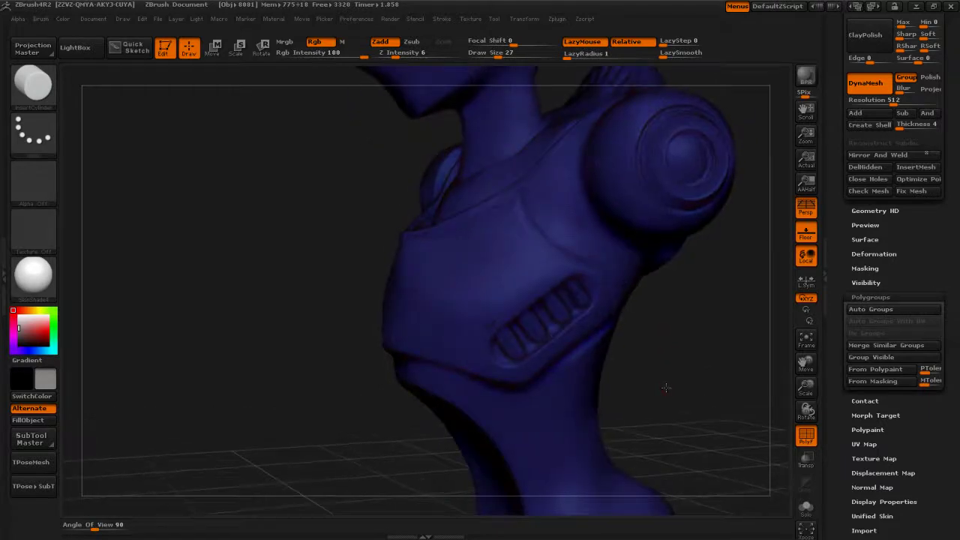
key("ctrl+shift")
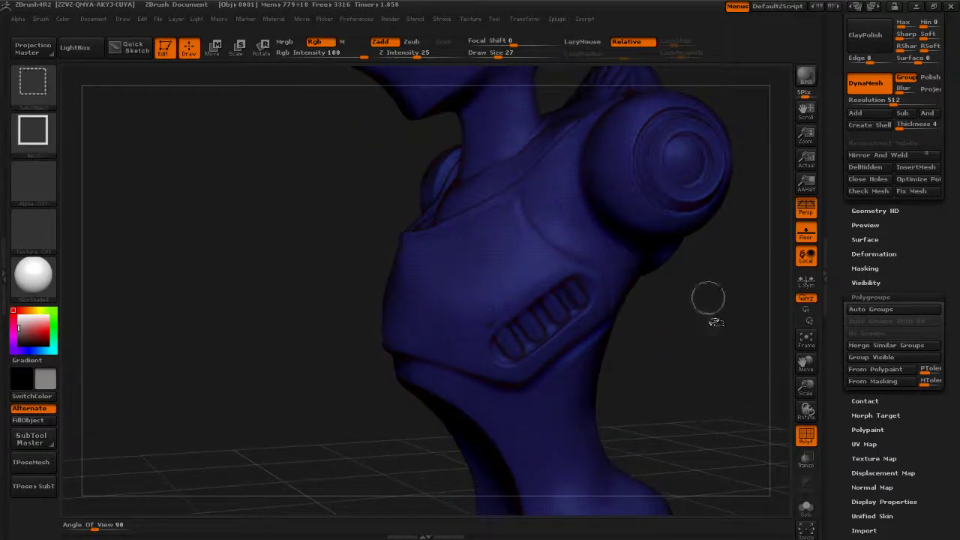
left_click(717, 335, "ctrl+shift")
left_click_drag(713, 277, 589, 494, "alt")
left_click_drag(625, 240, 559, 246)
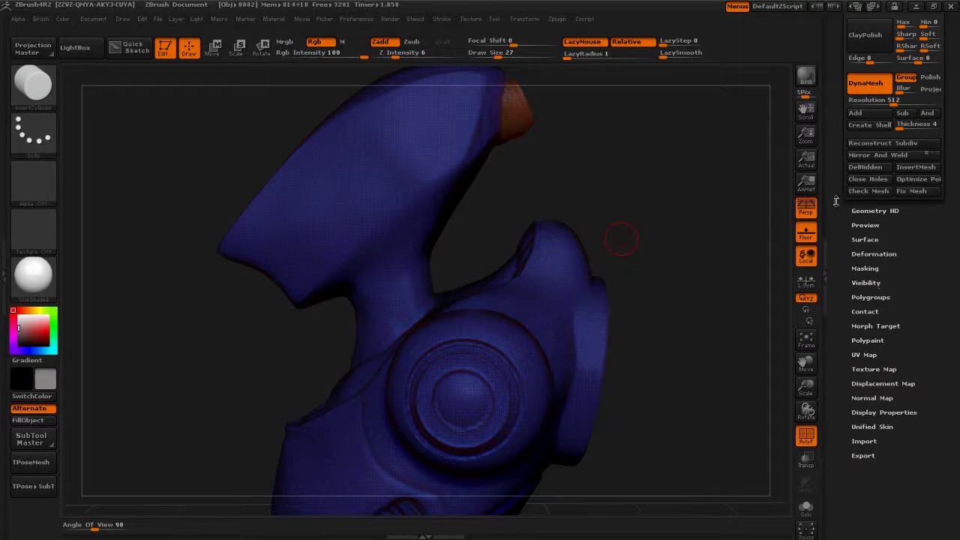
- Recalculate the DynaMesh with the new polygroups and turn off PolyFrame
scroll(836, 201, "up", 5)
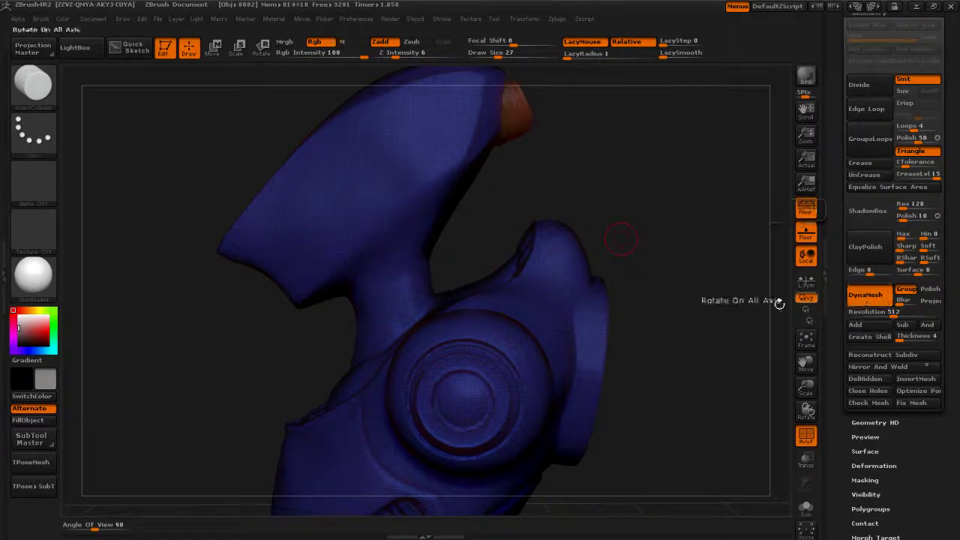
left_click_drag(629, 132, 689, 233, "ctrl")
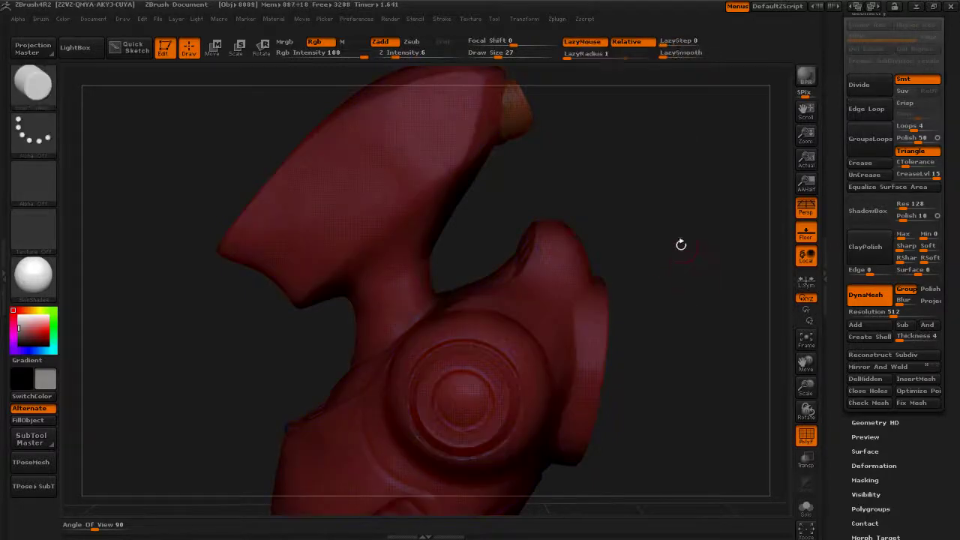
left_click(807, 435)
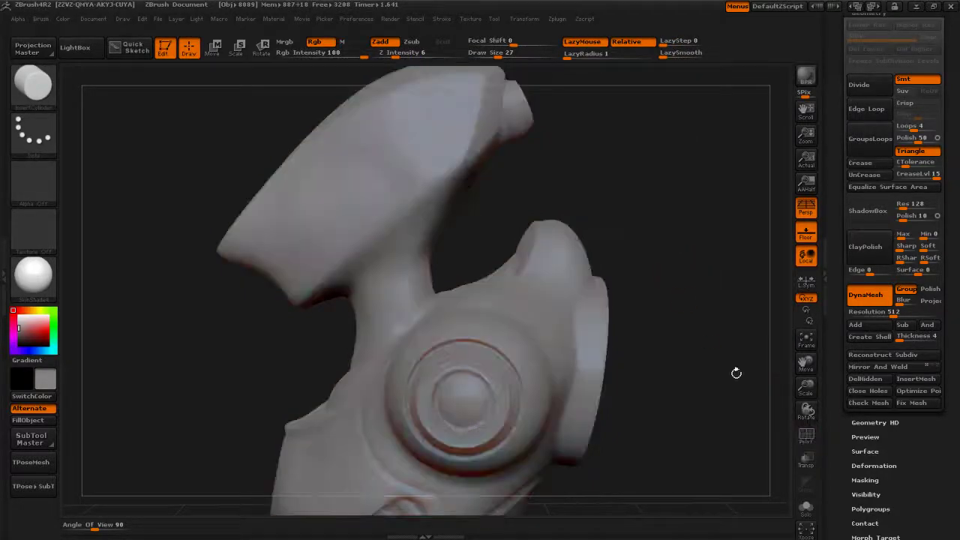
- Examine the remeshed figure from the back, side and front, including the head cylinder, back disc and side slot
left_click_drag(705, 278, 555, 244, "alt")
left_click_drag(625, 196, 516, 276)
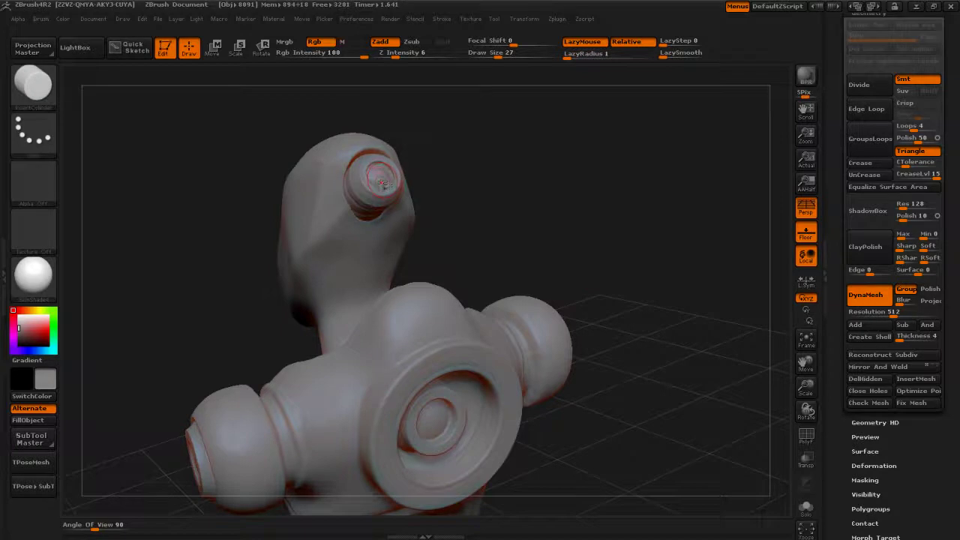
mouse_move(606, 413)
left_mouse_down()
mouse_move(600, 358)
mouse_move(637, 361)
mouse_move(694, 425)
mouse_move(555, 343)
mouse_move(566, 352)
mouse_move(481, 264)
mouse_move(660, 372)
mouse_move(600, 294)
mouse_move(625, 383)
mouse_move(610, 418)
mouse_move(571, 342)
left_mouse_up()
mouse_move(578, 379)
left_mouse_down()
mouse_move(601, 388)
mouse_move(583, 395)
mouse_move(595, 386)
left_mouse_up()
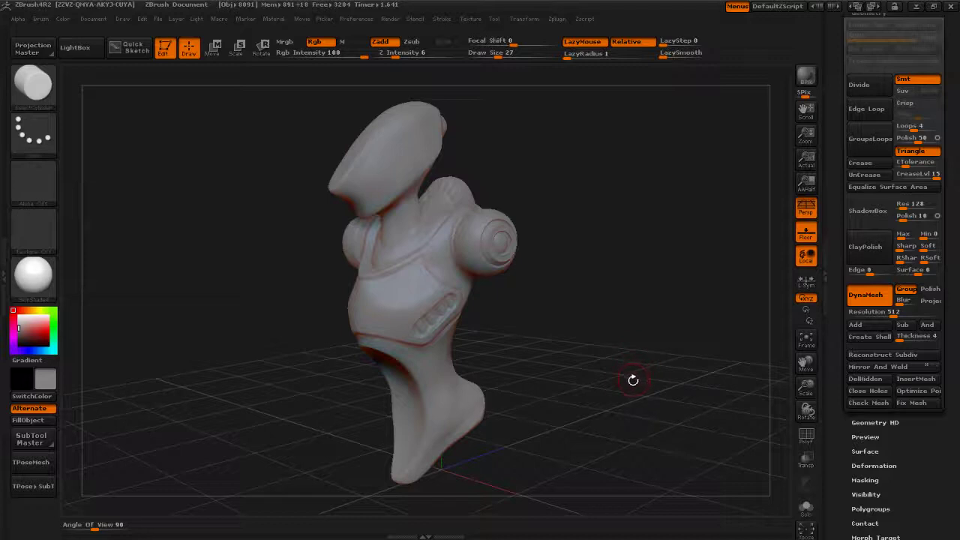
mouse_move(655, 396)
left_mouse_down()
mouse_move(645, 388)
mouse_move(655, 380)
left_mouse_up()
mouse_move(582, 288)
left_mouse_down()
mouse_move(607, 328)
mouse_move(473, 330)
mouse_move(593, 356)
mouse_move(580, 369)
left_mouse_up()
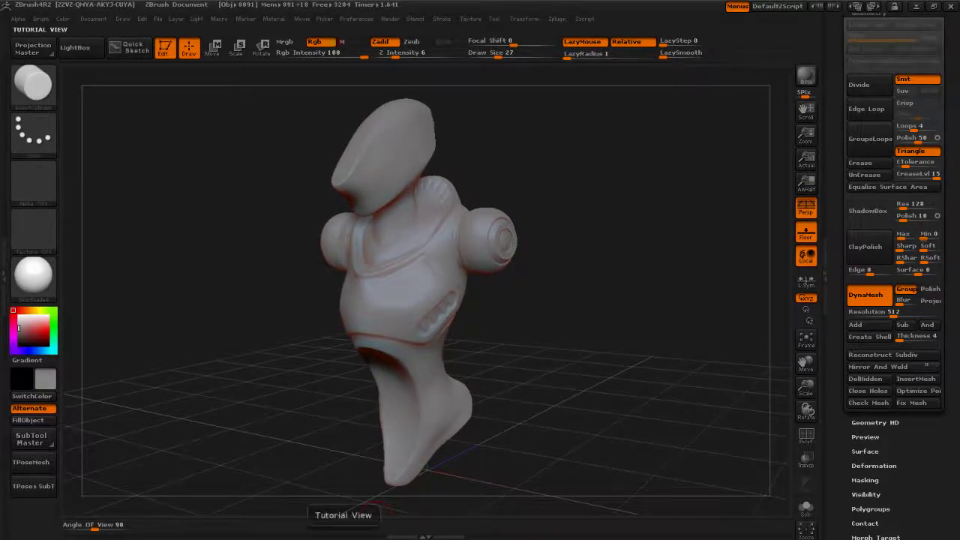